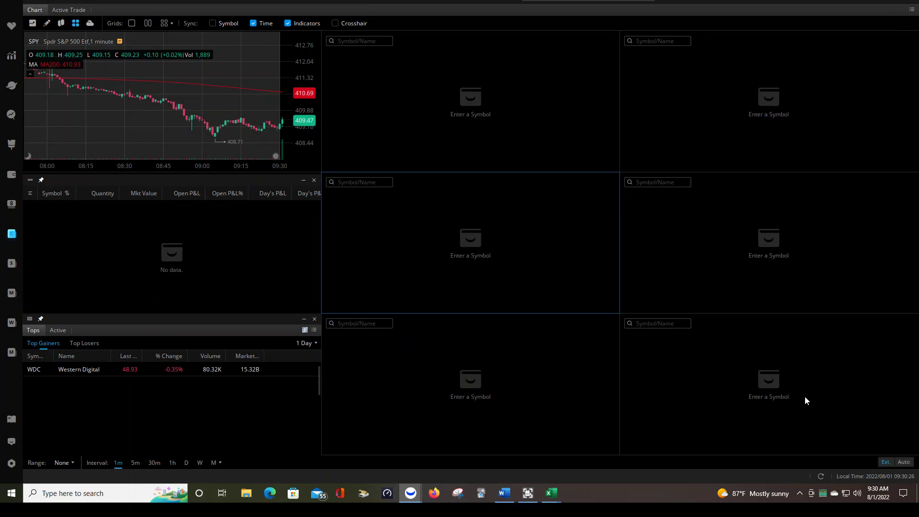
Load SPY from the Tops list into the empty centre grid cell as a 1-minute chart.
click(182, 369)
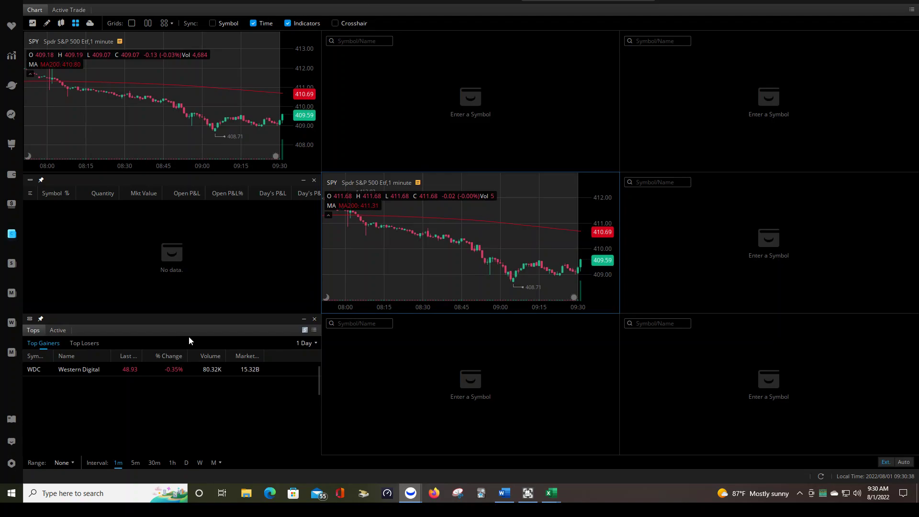
click(57, 330)
click(34, 333)
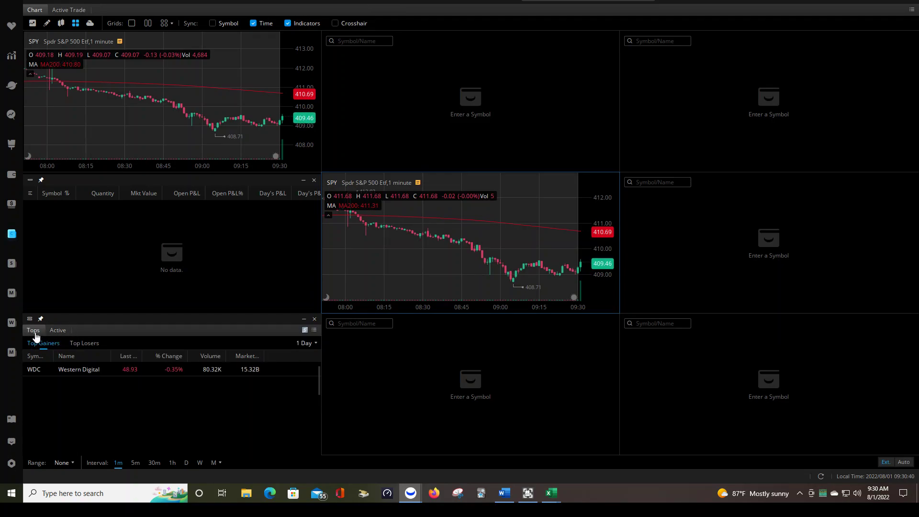
click(308, 343)
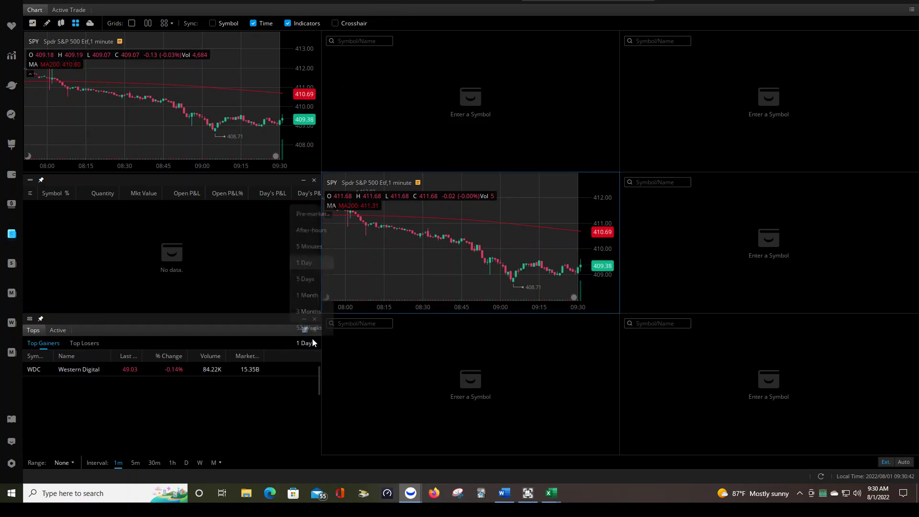
click(316, 277)
click(315, 343)
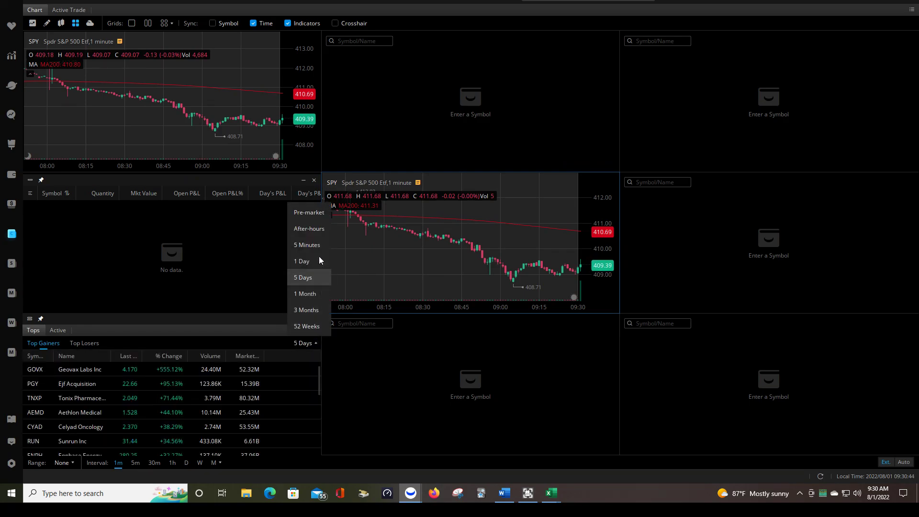
click(297, 263)
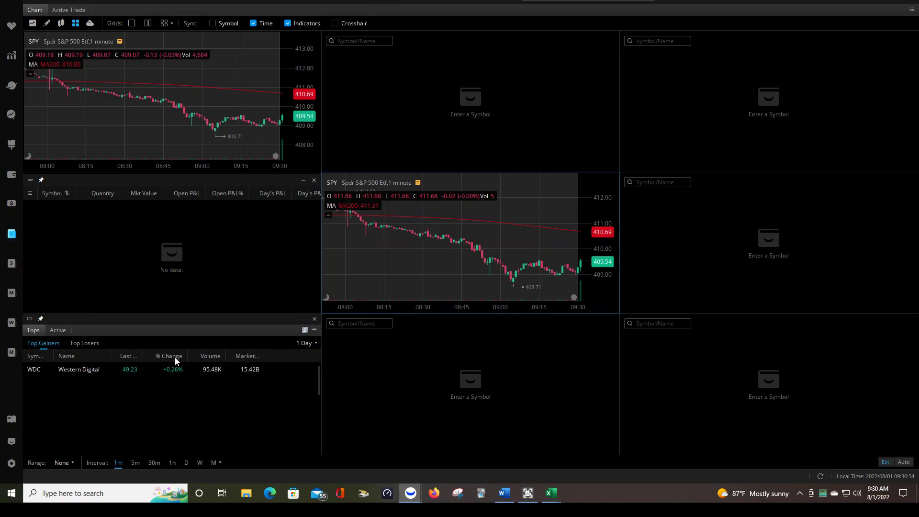
click(80, 344)
click(43, 343)
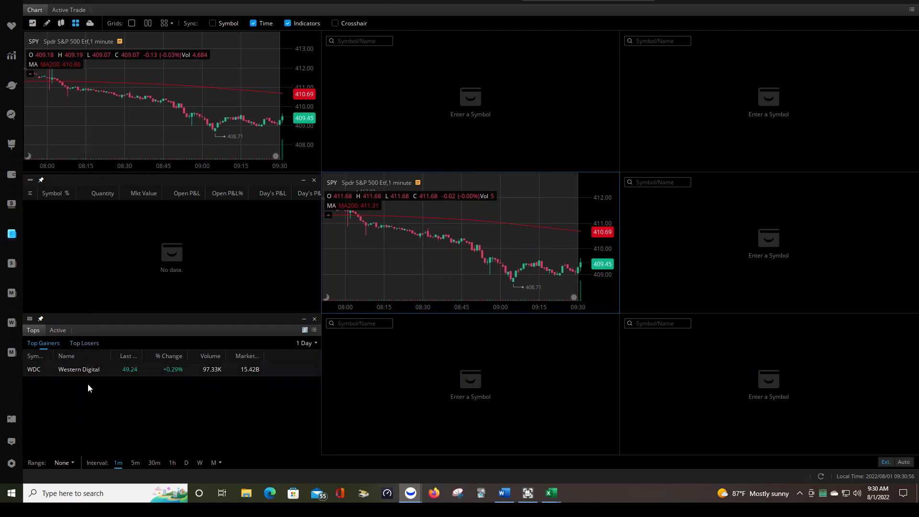
click(310, 344)
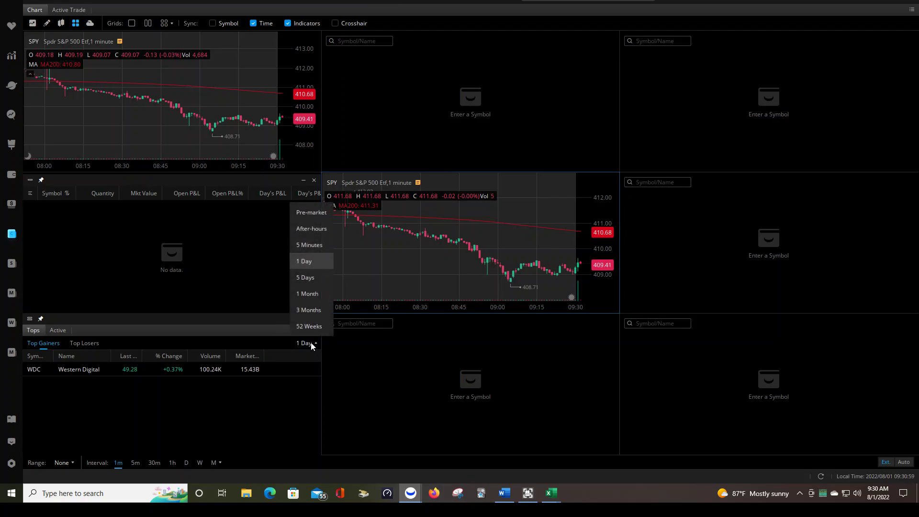
click(304, 262)
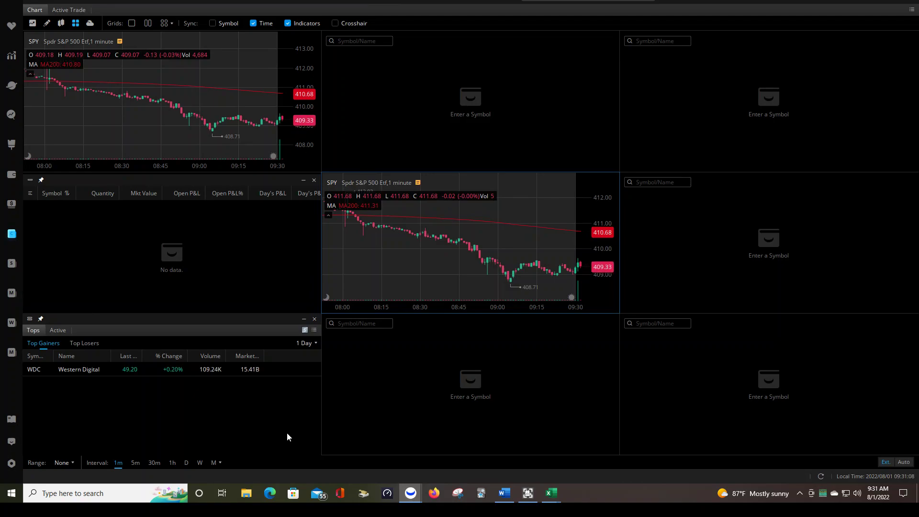
Load GOVX into the top-middle chart and switch all charts to 5-minute candles.
click(351, 41)
text(GOVX)
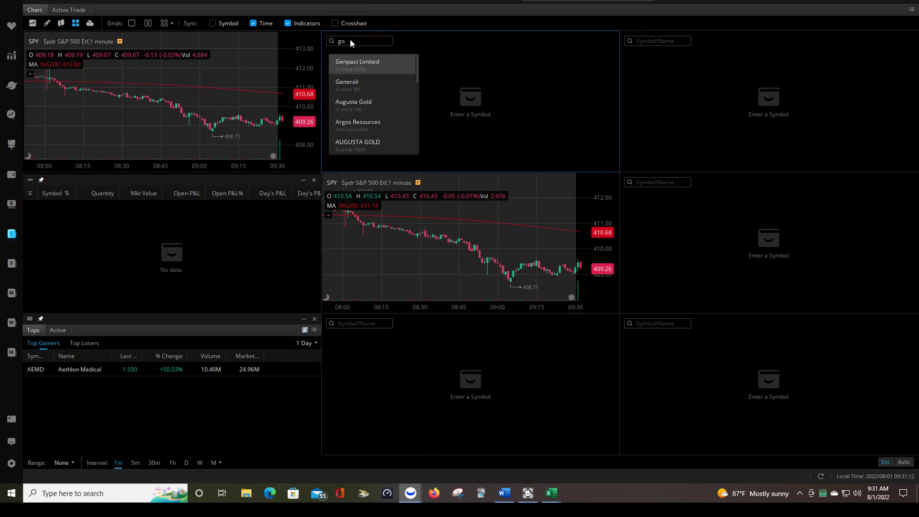
key(Return)
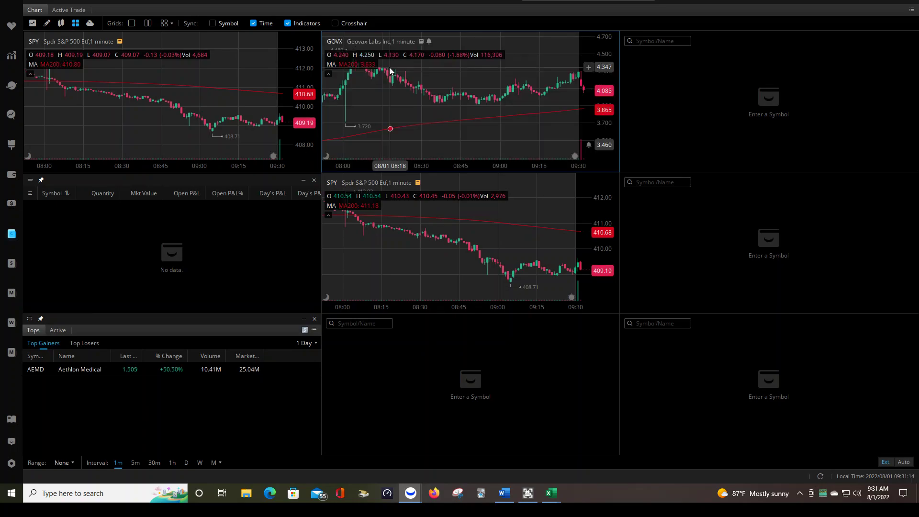
click(135, 463)
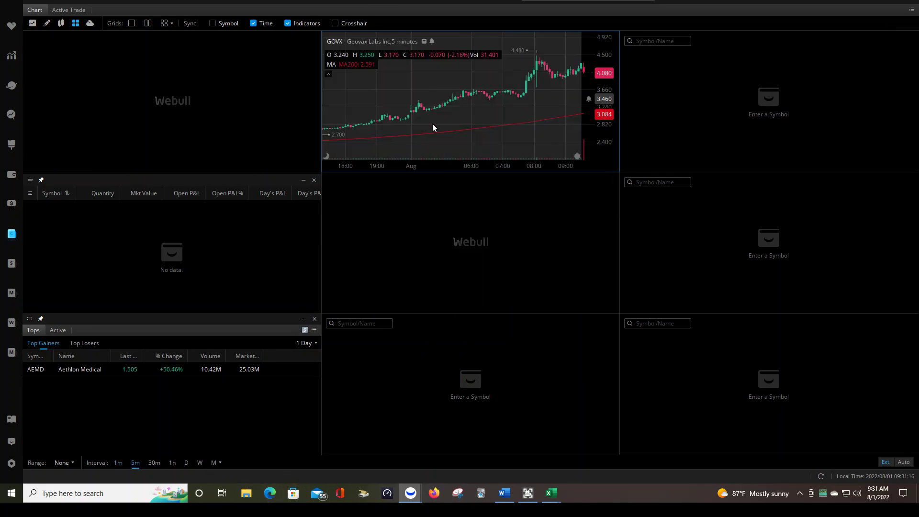
Remove the stray 3.460 price line and mark GOVX's 4.480 high with a horizontal line.
scroll(559, 82, down, 2)
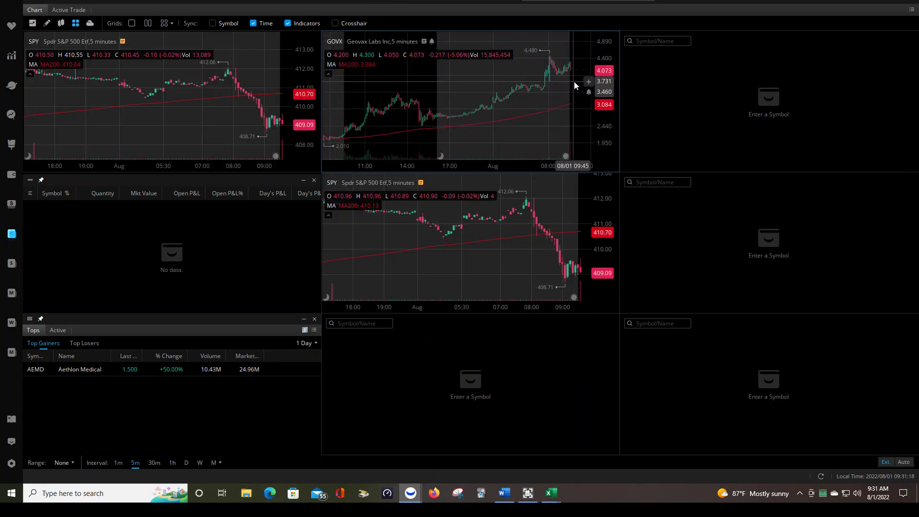
drag(609, 90, 609, 98)
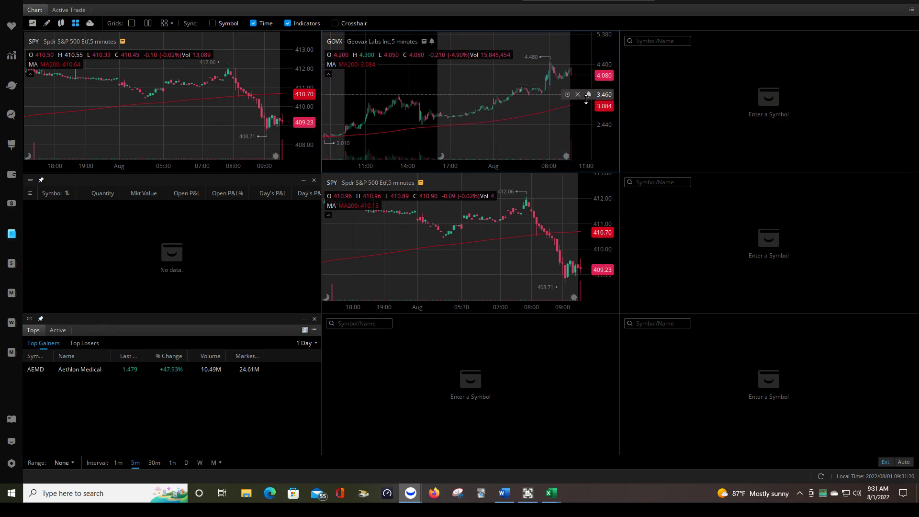
click(578, 95)
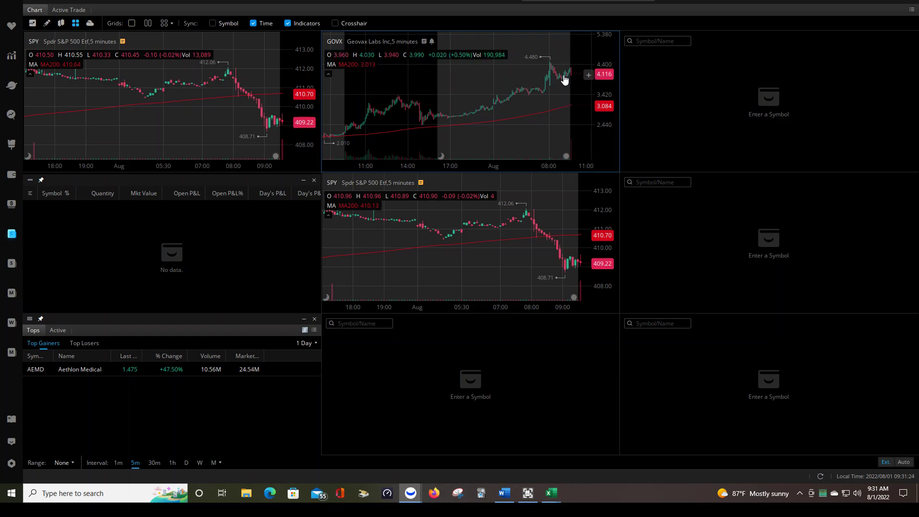
right_click(564, 75)
mouse_move(598, 178)
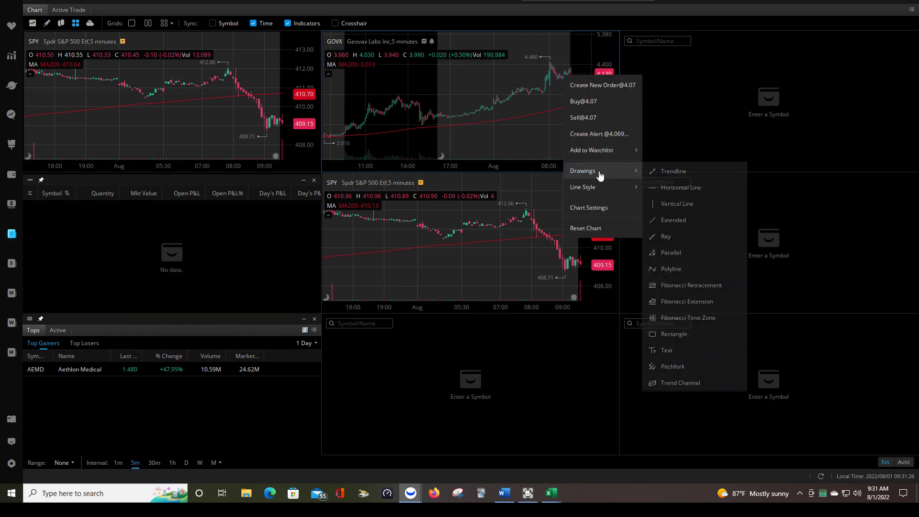
click(670, 185)
click(565, 61)
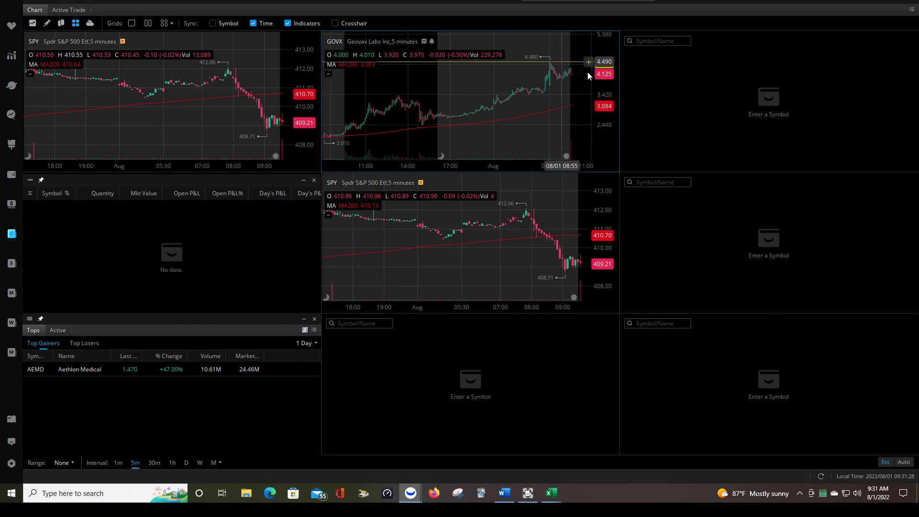
drag(615, 92, 636, 109)
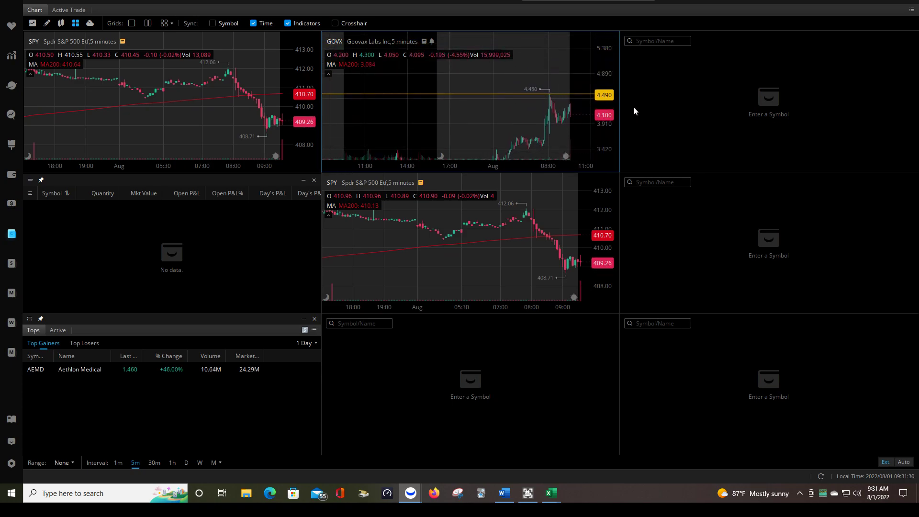
drag(569, 91, 507, 92)
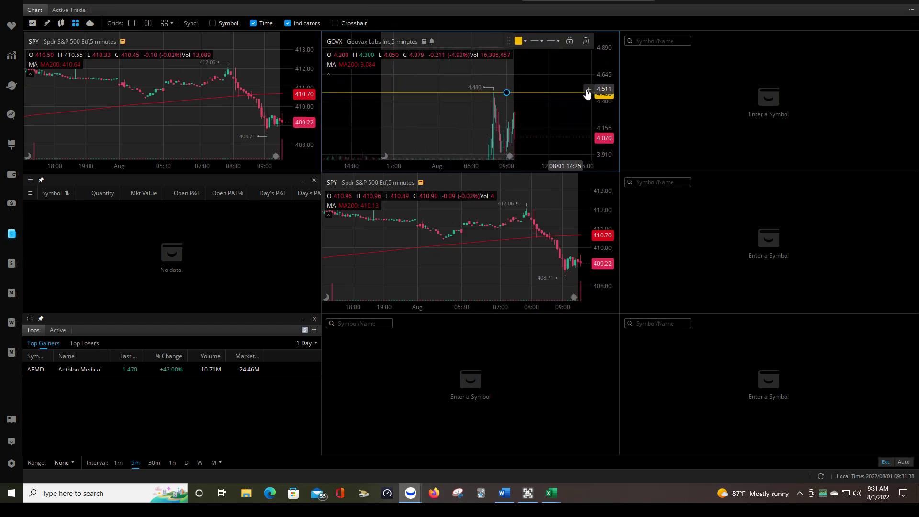
Create and save a GOVX price alert from the chart for price above 4.48.
right_click(590, 90)
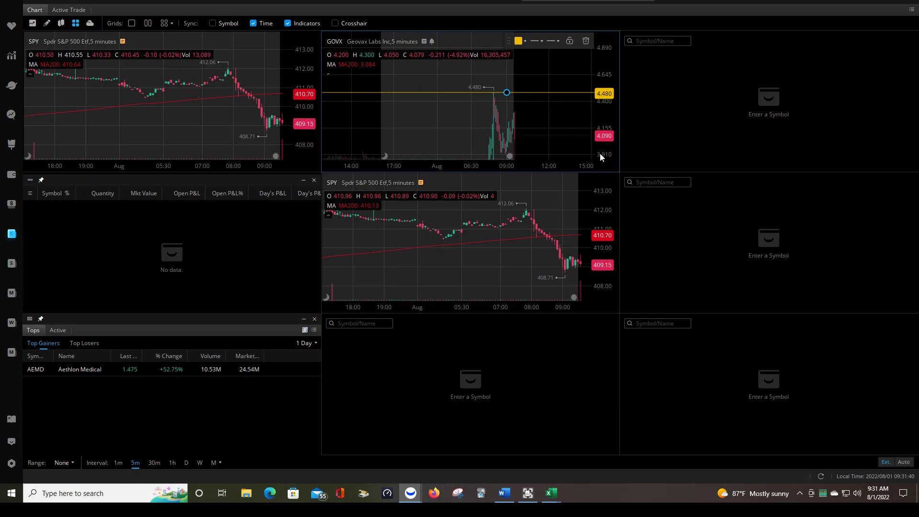
click(600, 154)
click(485, 173)
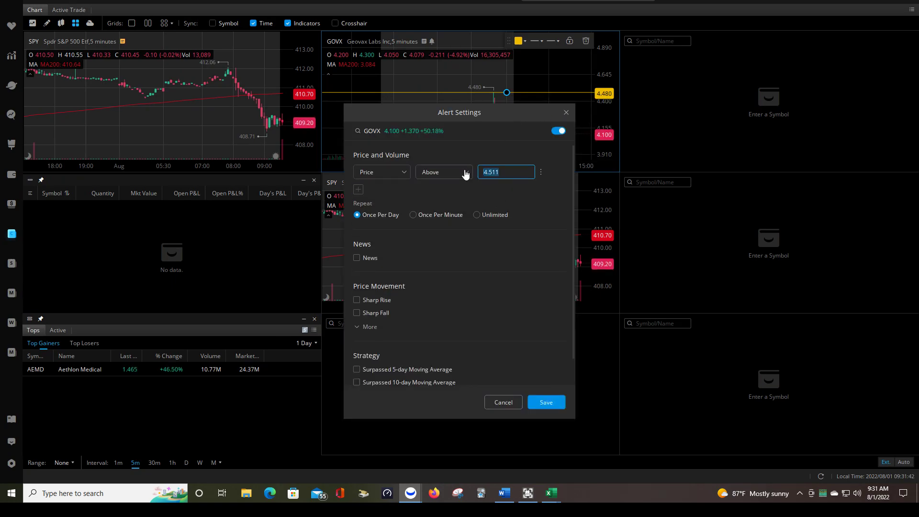
text(4.48)
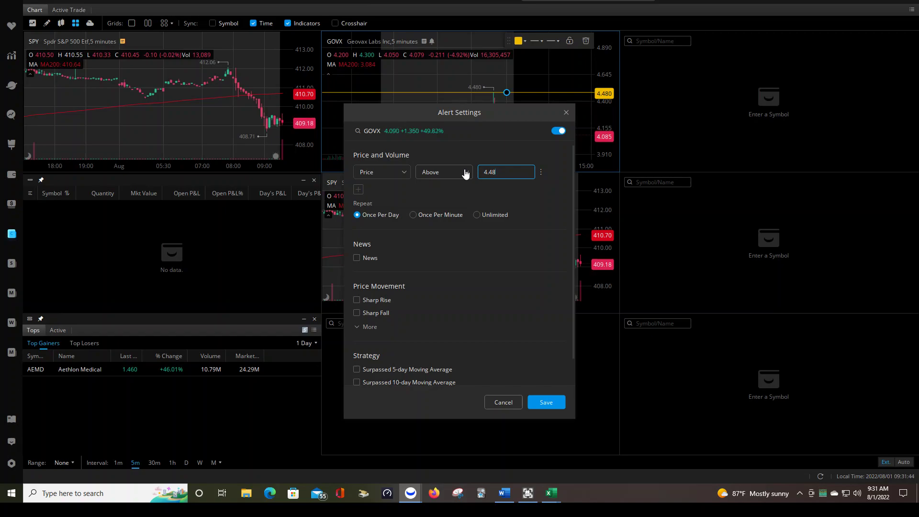
click(545, 403)
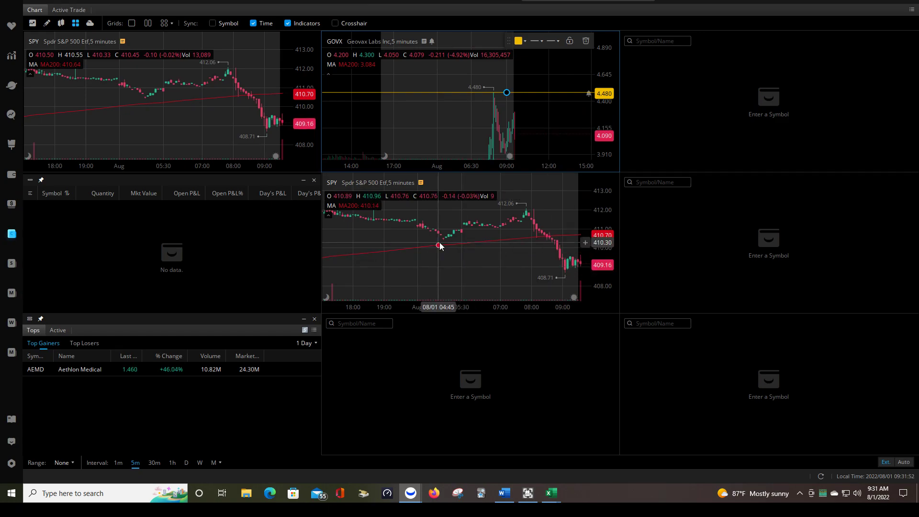
Replace SPY in the centre chart with AEMD.
click(337, 184)
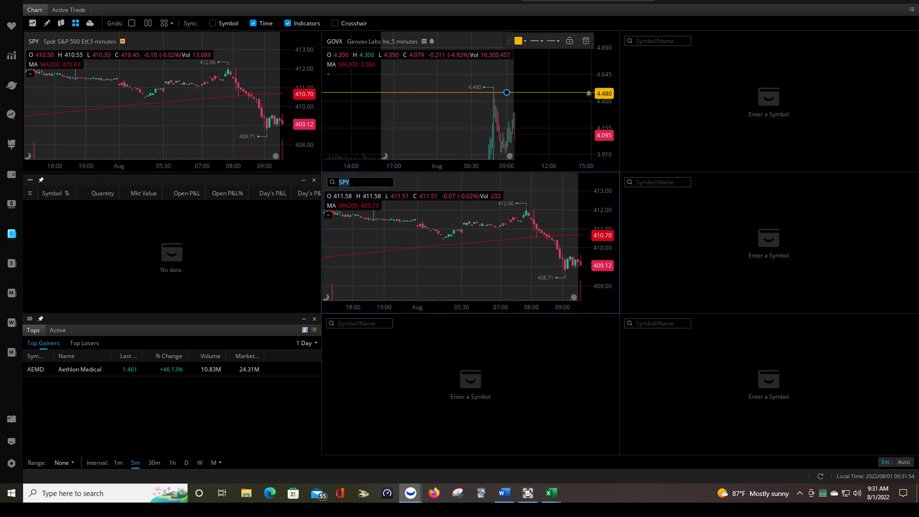
text(aemd)
key(Return)
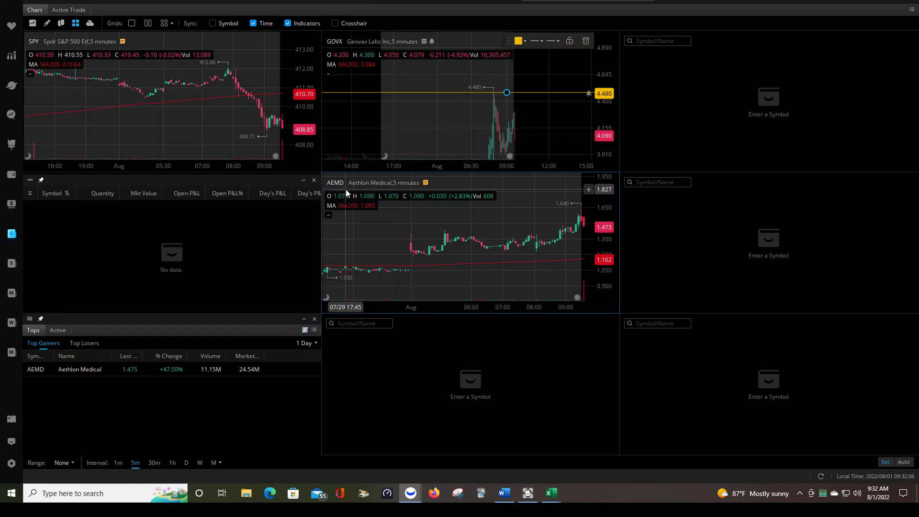
View the pre-market top gainers, then switch the Tops range back to 1 Day.
click(312, 342)
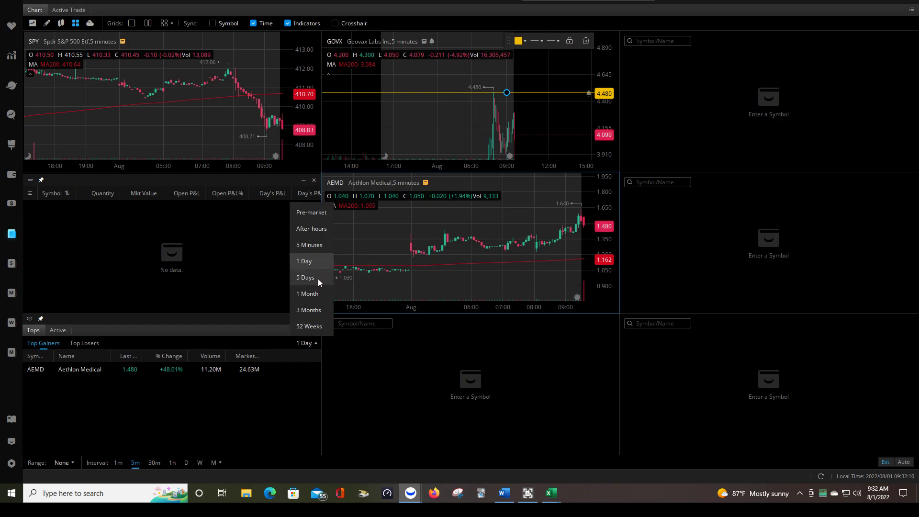
click(311, 212)
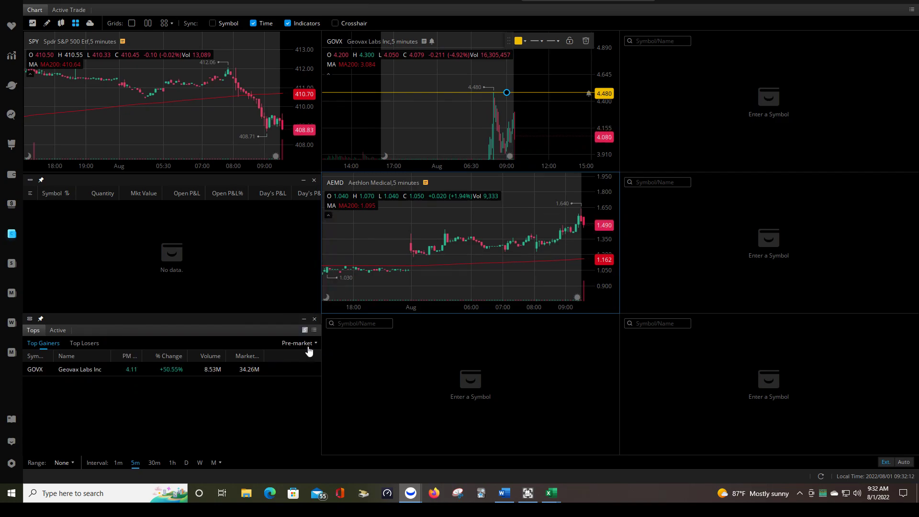
click(309, 351)
click(307, 262)
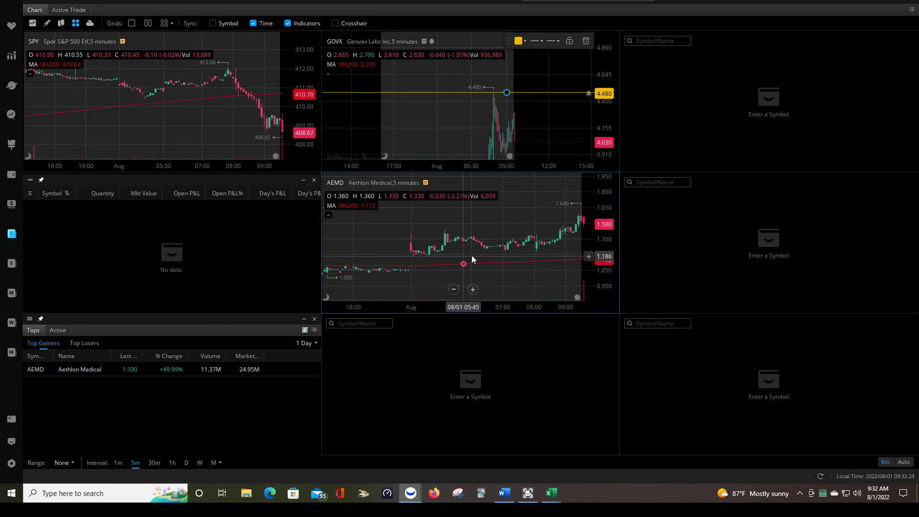
Pan and zoom the AEMD chart to frame this morning's 07:30–10:00 candles.
drag(575, 235, 518, 286)
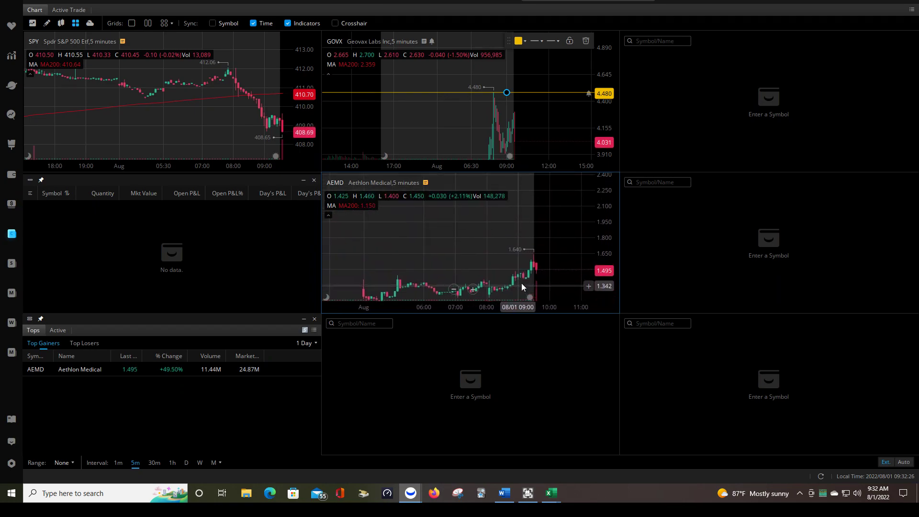
right_click(550, 252)
click(492, 275)
scroll(438, 245, down, 4)
drag(514, 189, 530, 236)
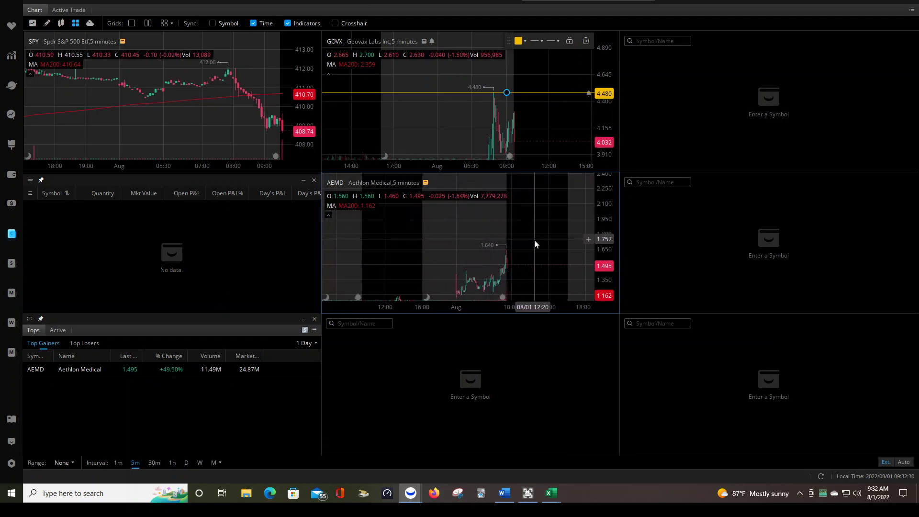
scroll(389, 246, up, 5)
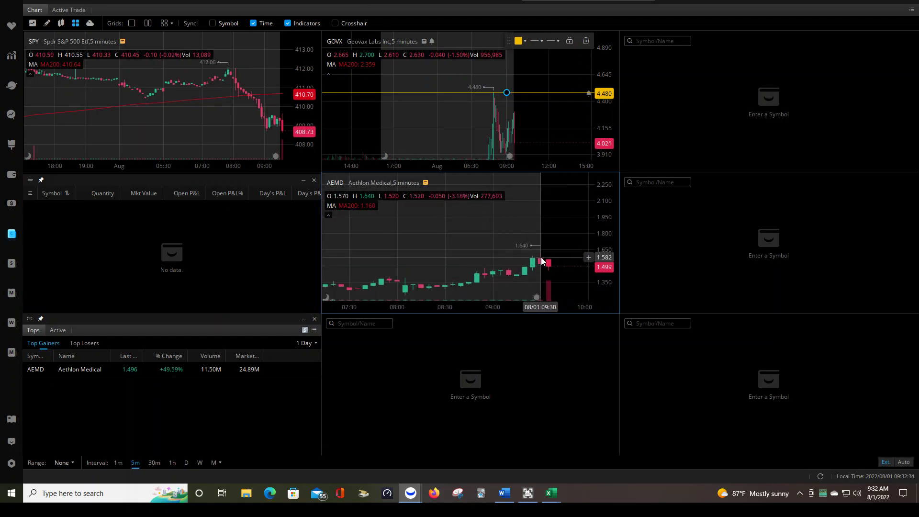
Draw a horizontal line on the AEMD chart near 1.59.
right_click(556, 256)
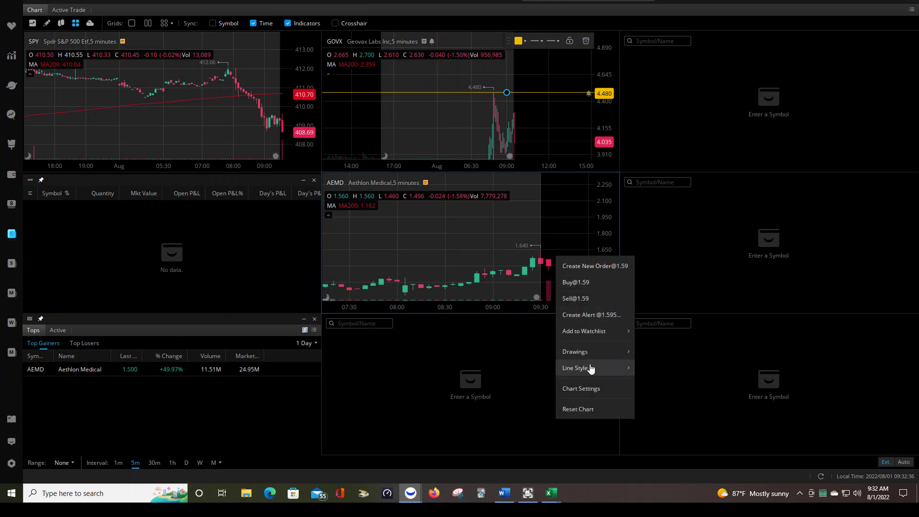
mouse_move(598, 354)
click(694, 298)
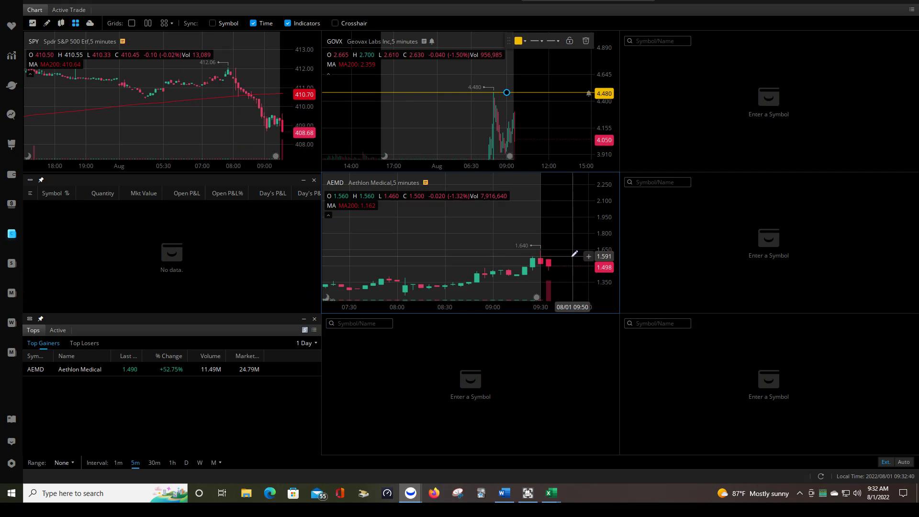
click(574, 256)
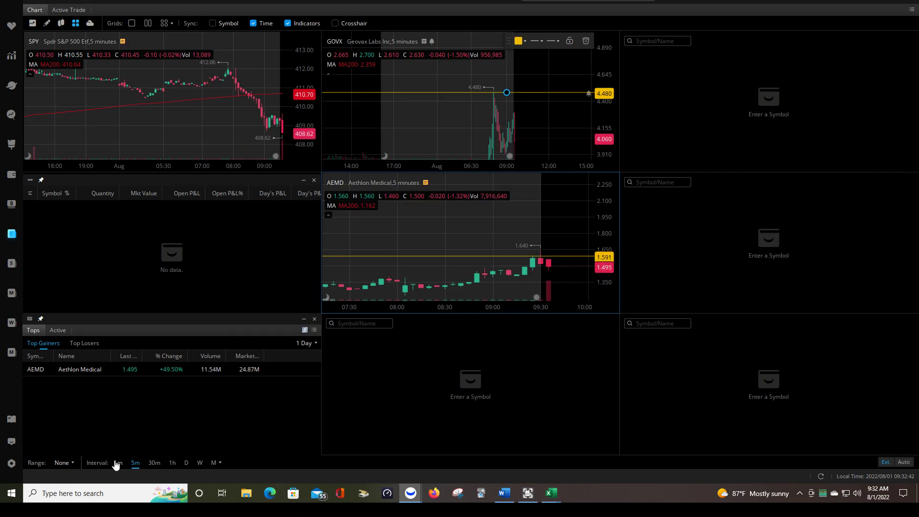
Switch charts to 1-minute bars, raise the AEMD line to 1.64, and start an alert there.
click(117, 463)
drag(561, 228, 548, 258)
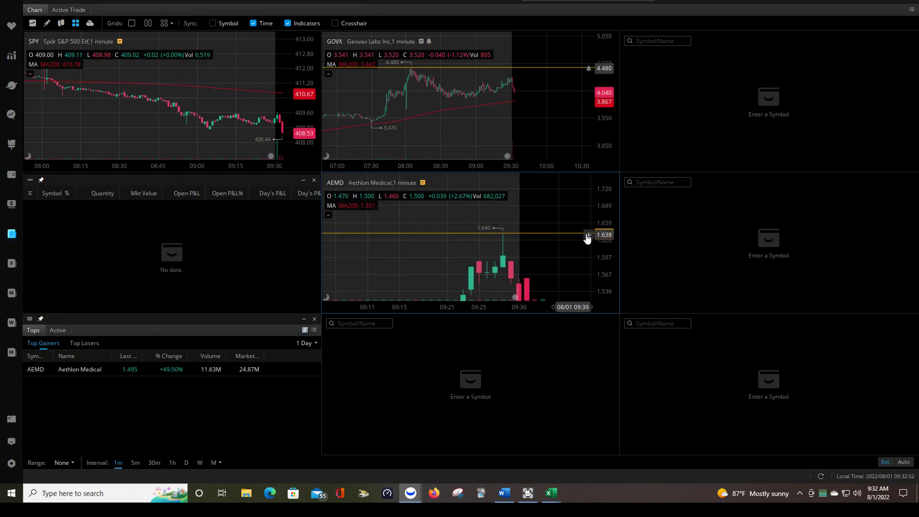
right_click(589, 237)
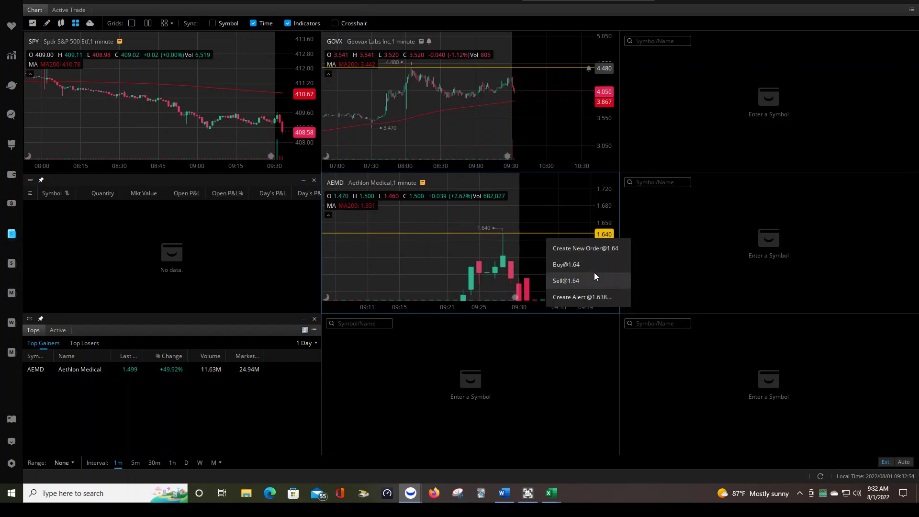
click(610, 297)
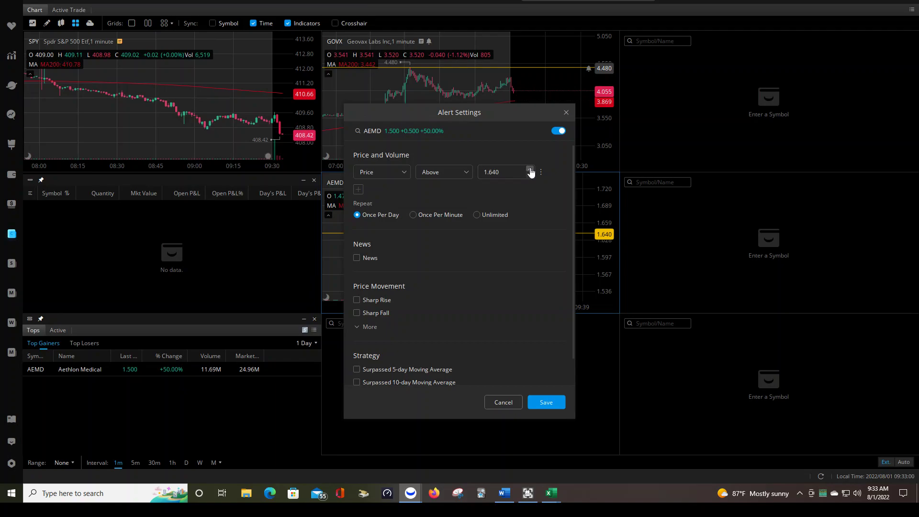
Save the AEMD alert for price above 1.640, repeating once per day.
click(544, 406)
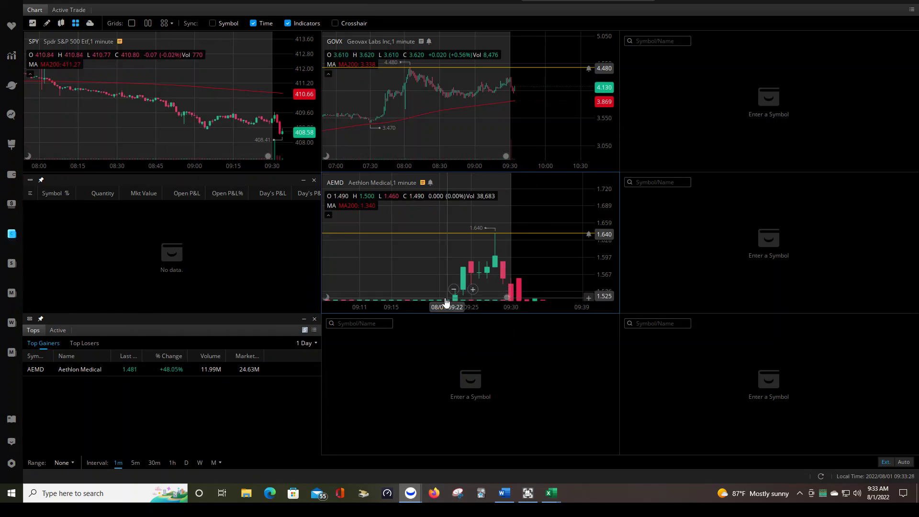
Load MGAM into the empty chart panel and switch all charts to 5-minute bars.
click(353, 324)
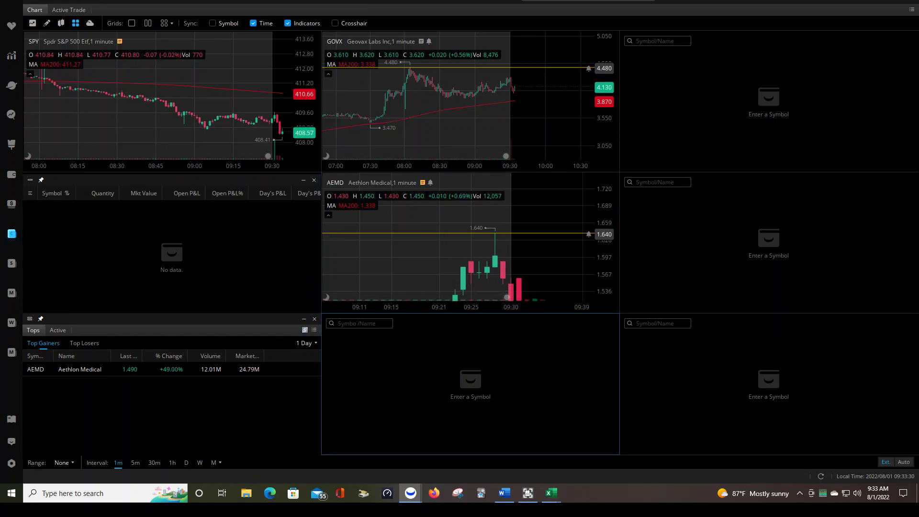
text(MGAM)
key(Return)
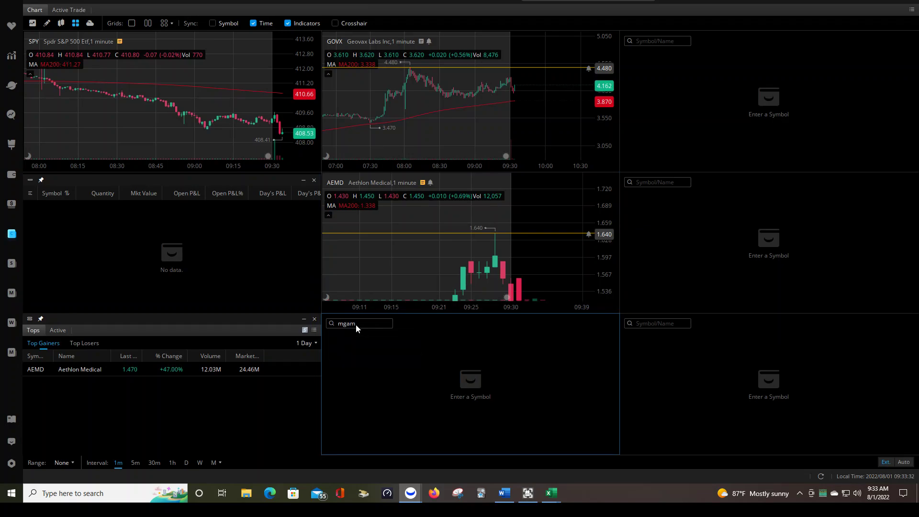
scroll(527, 393, down, 2)
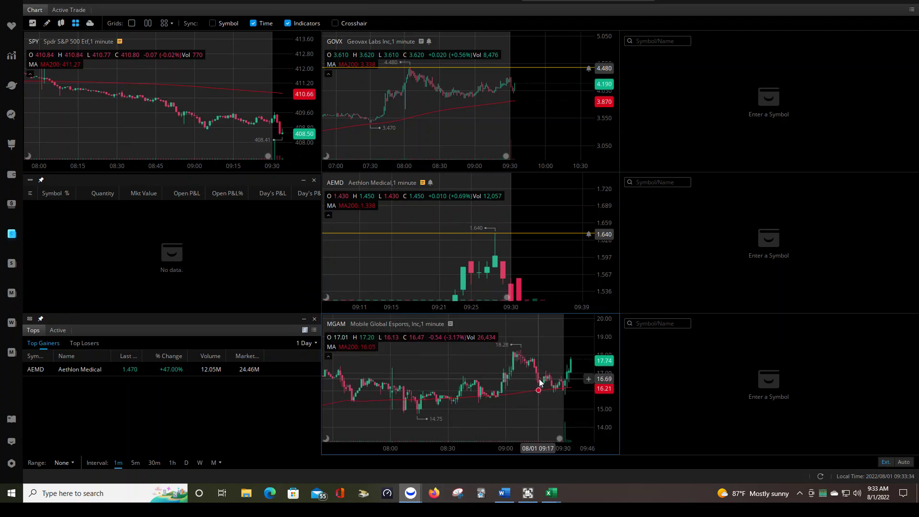
scroll(527, 392, down, 3)
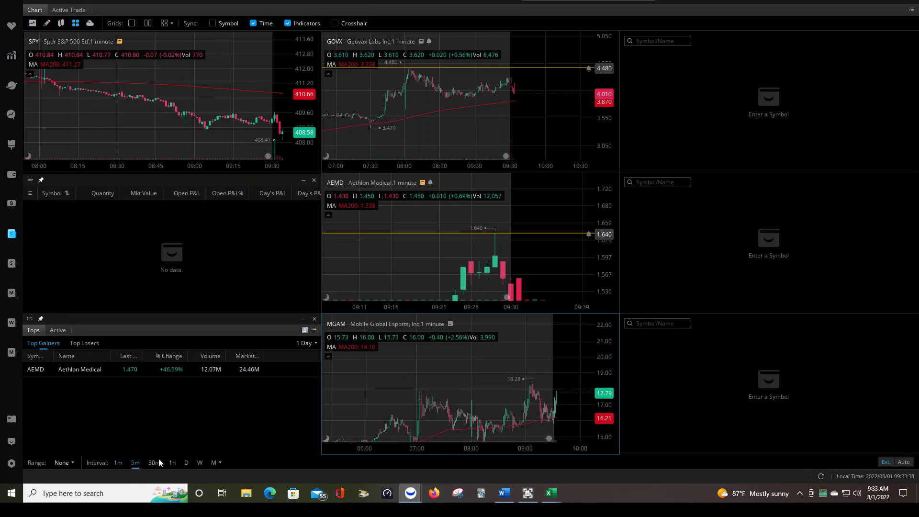
click(135, 462)
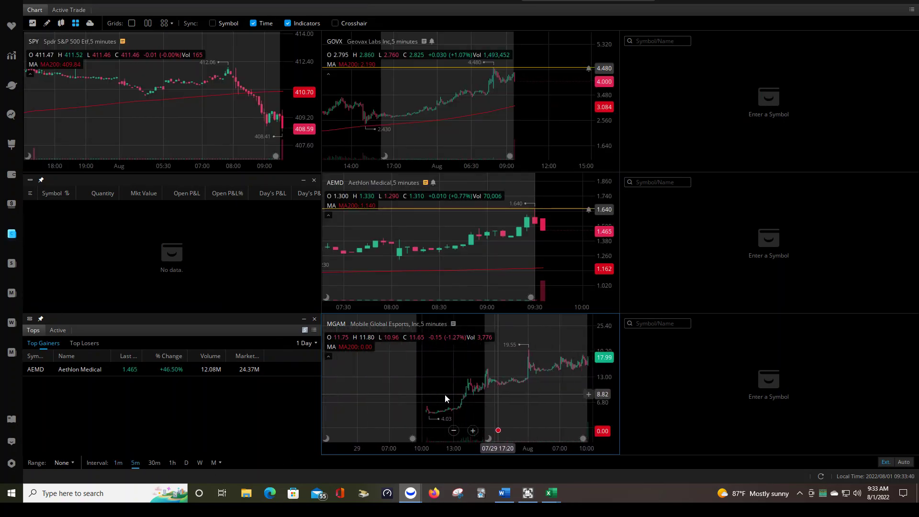
Draw a horizontal resistance line on the MGAM chart near 19.58.
right_click(534, 372)
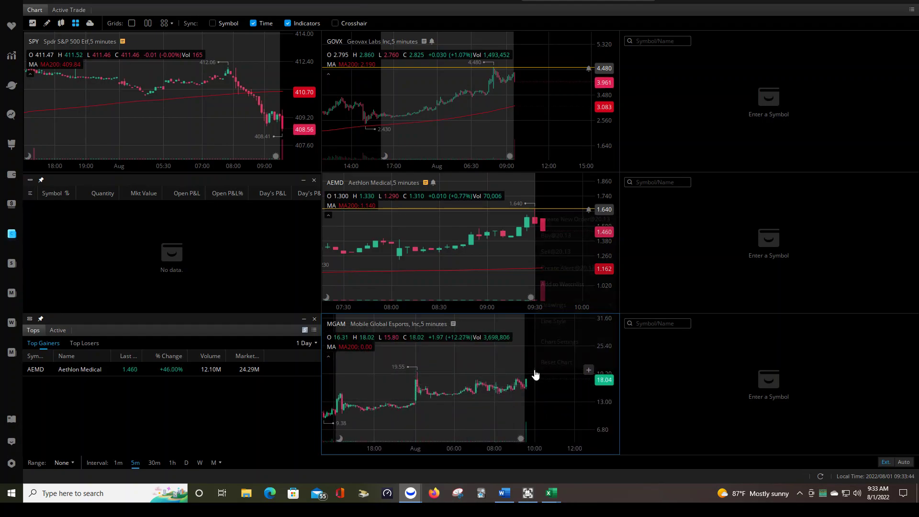
mouse_move(584, 302)
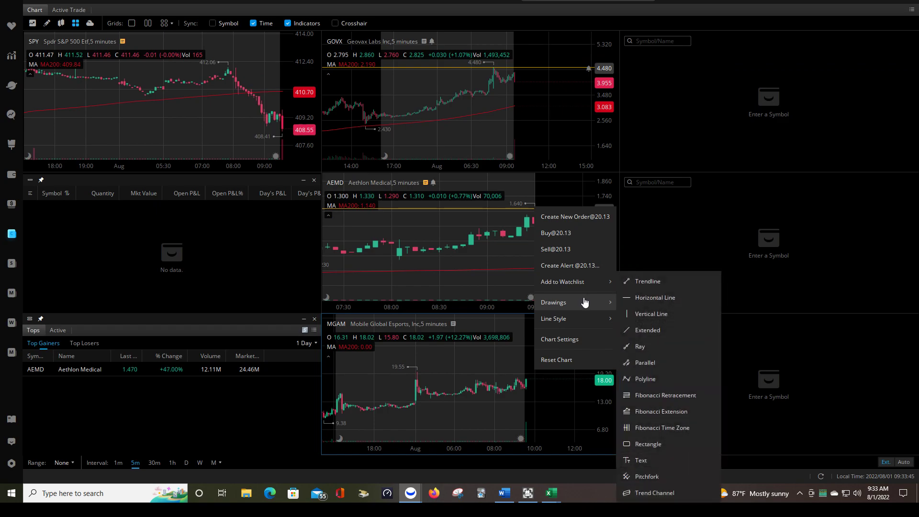
click(656, 298)
click(539, 372)
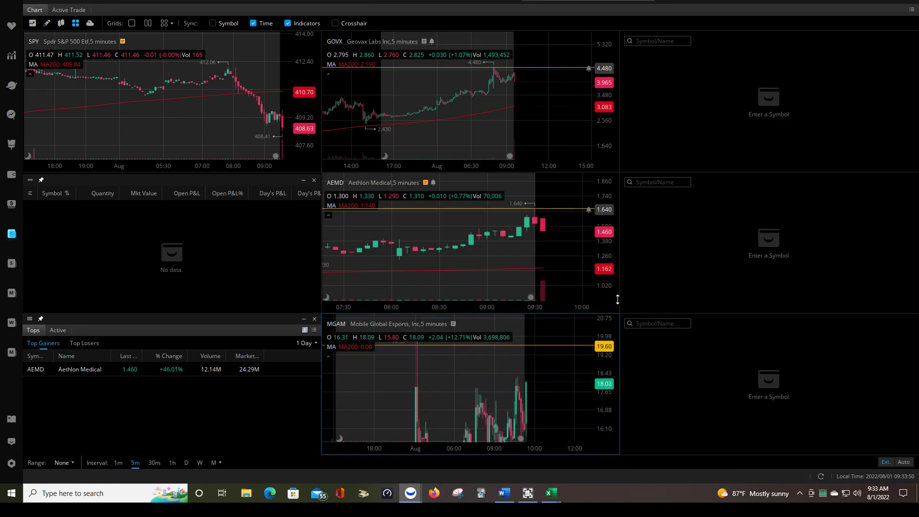
mouse_move(567, 346)
mouse_down()
mouse_move(548, 365)
mouse_move(562, 396)
mouse_move(556, 364)
mouse_move(565, 396)
mouse_move(565, 363)
mouse_up()
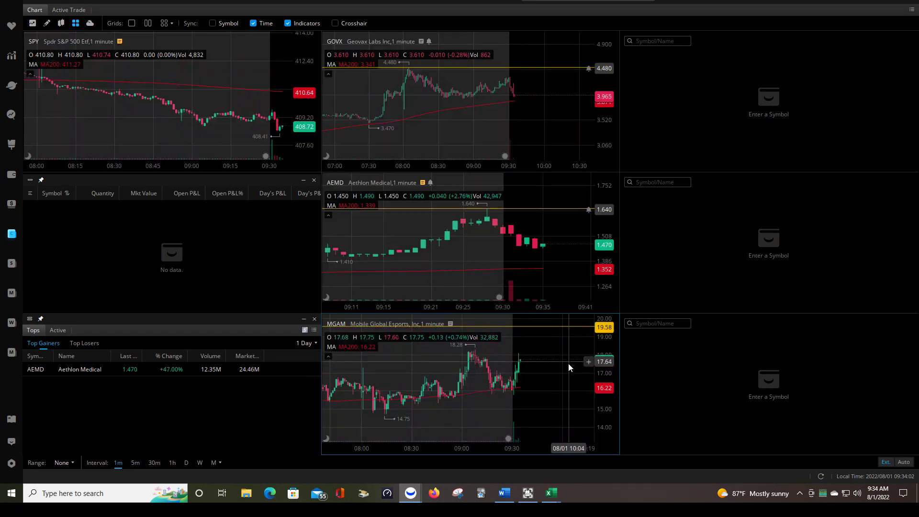
Set the MGAM line to 19.55 and save a once-per-day alert for price above 19.55.
drag(606, 405, 616, 300)
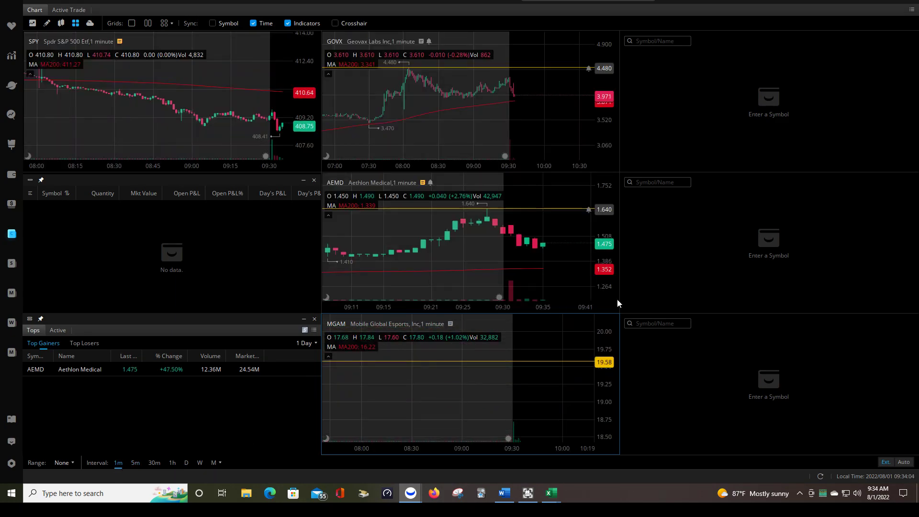
drag(525, 365, 527, 365)
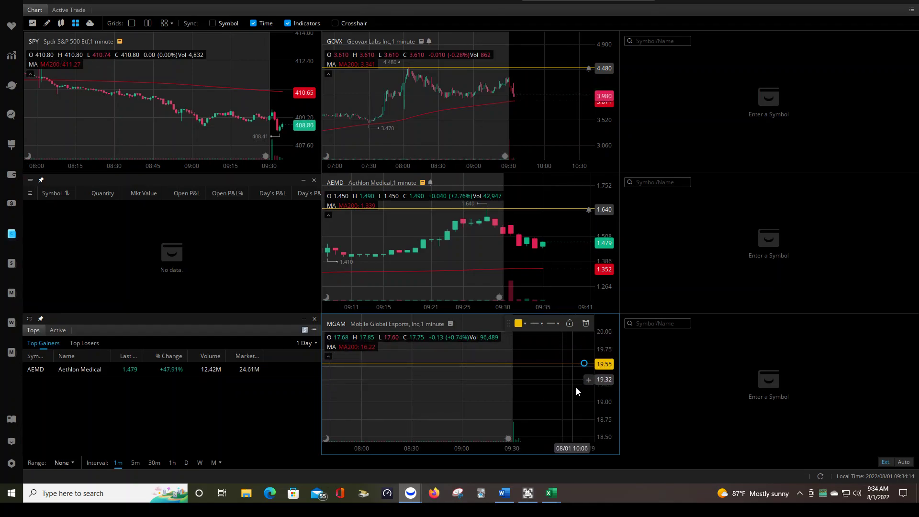
click(576, 386)
right_click(582, 364)
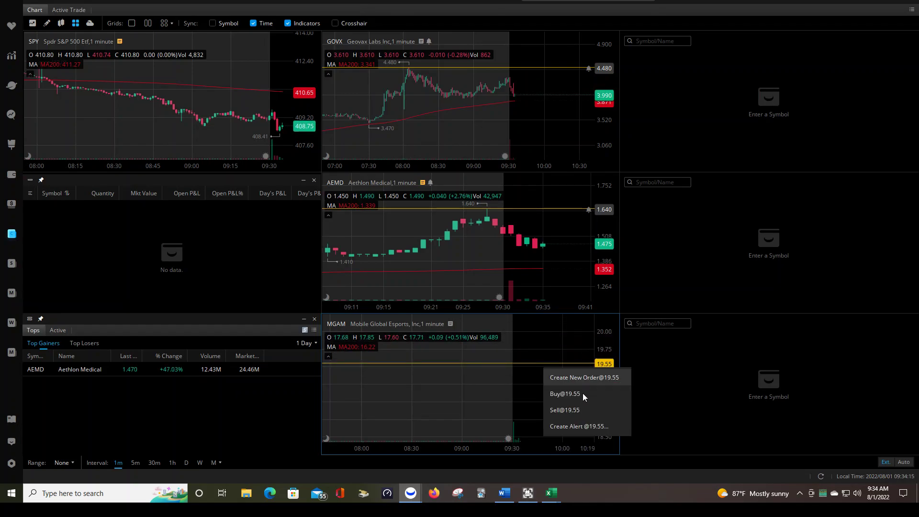
click(585, 426)
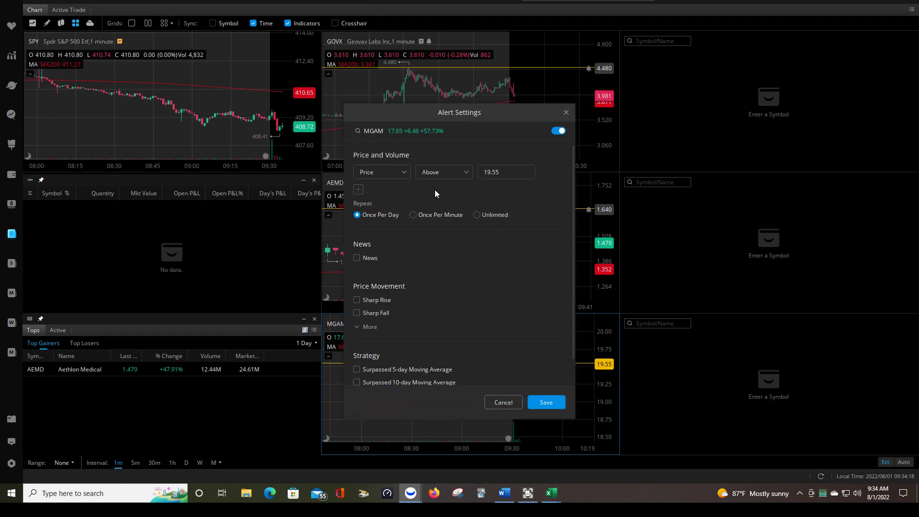
click(546, 403)
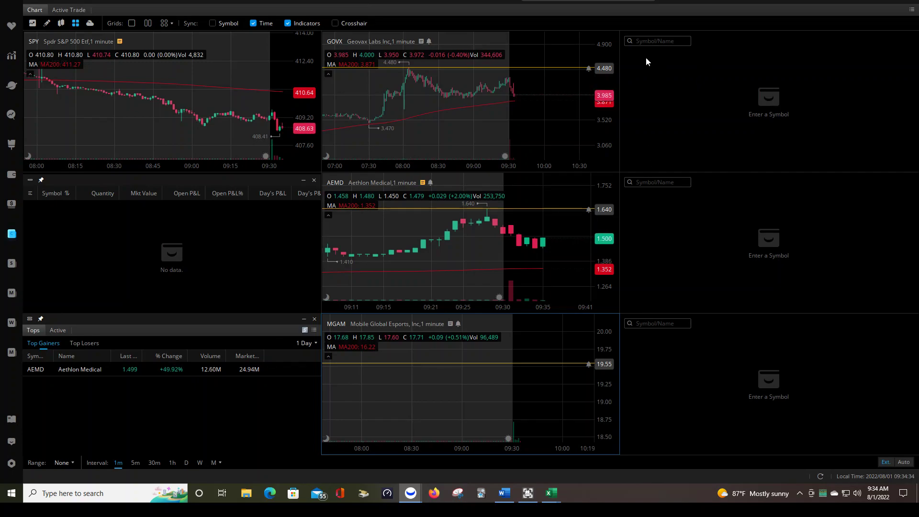
Load Virax Biolabs (VRAX) into the empty top-right panel on 5-minute candles.
click(636, 42)
text(AEMD)
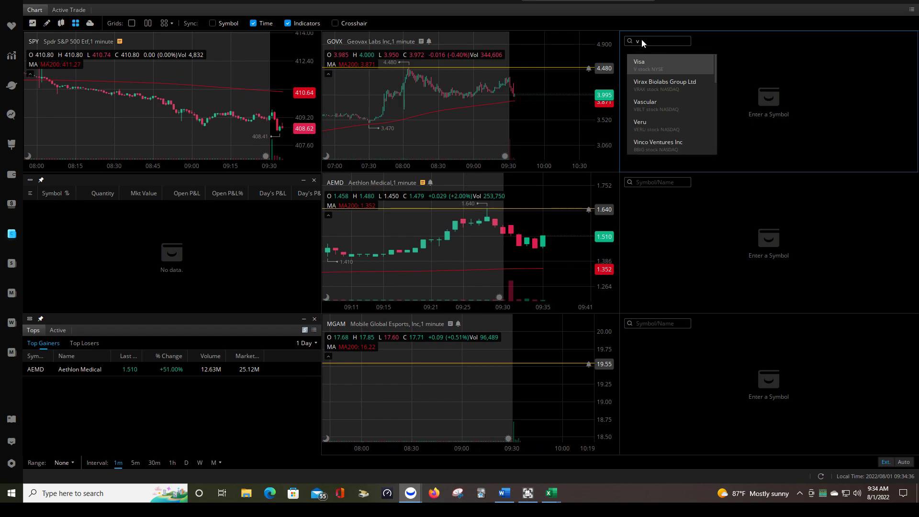
key(Return)
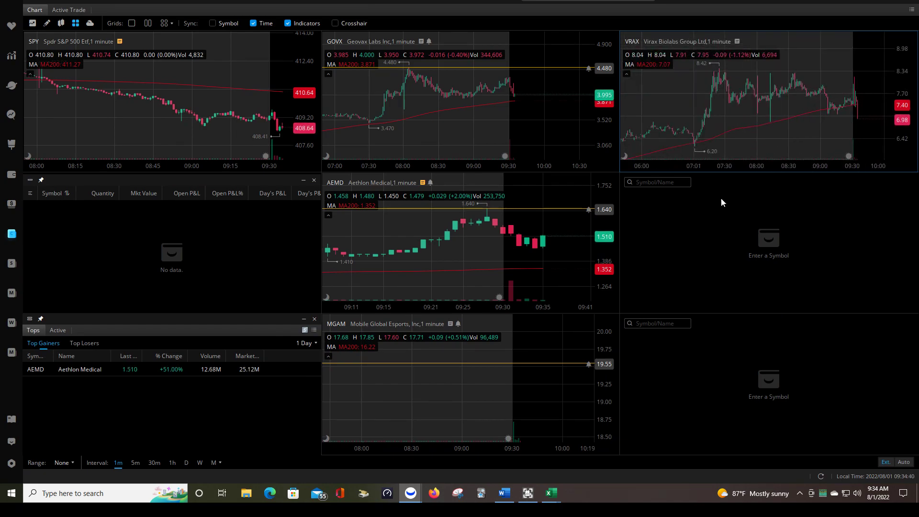
click(136, 462)
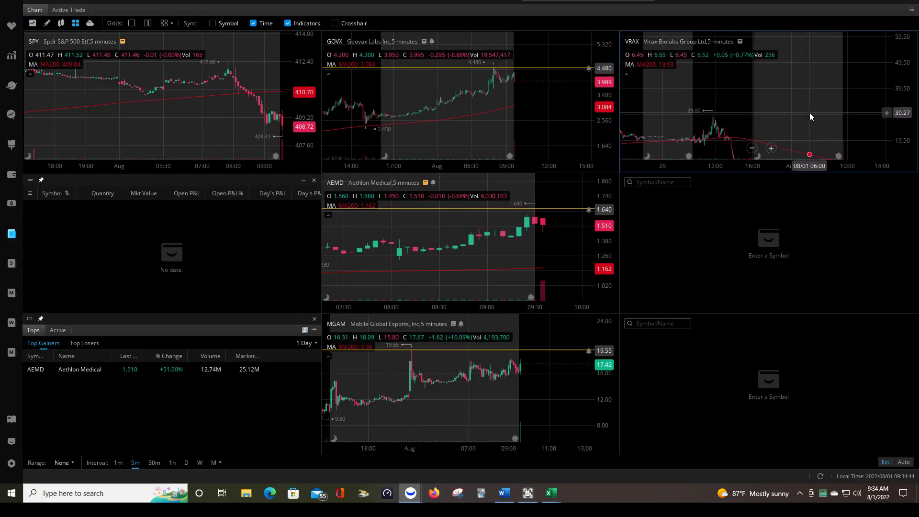
Mark a horizontal level near 29.16 on VRAX and return all charts to 1-minute candles.
drag(795, 113, 828, 96)
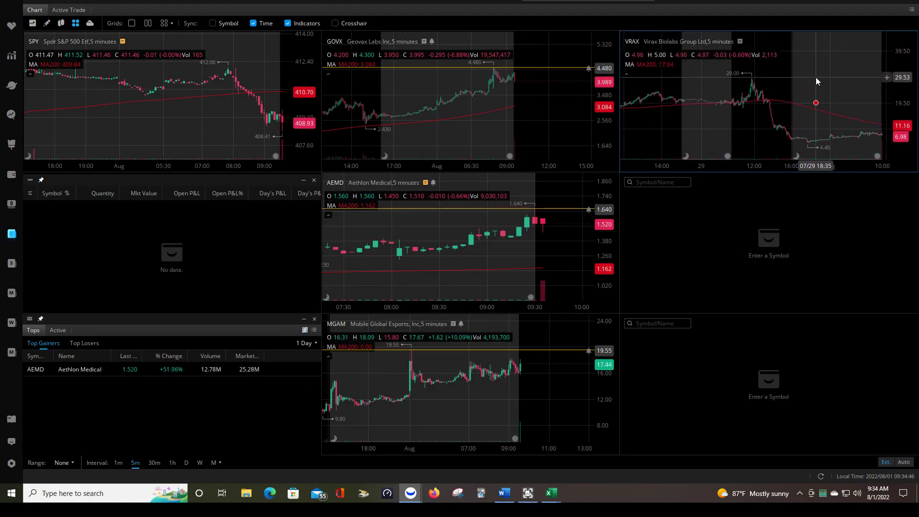
right_click(816, 77)
mouse_move(846, 179)
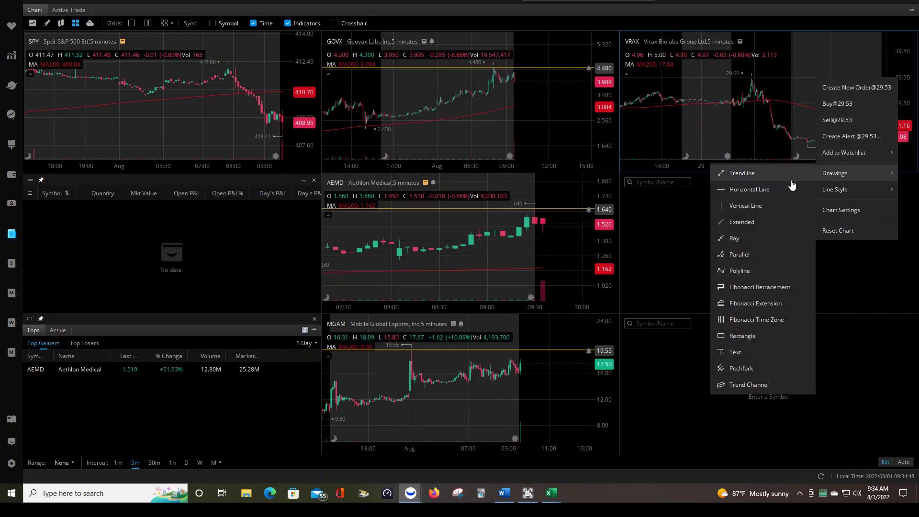
click(771, 187)
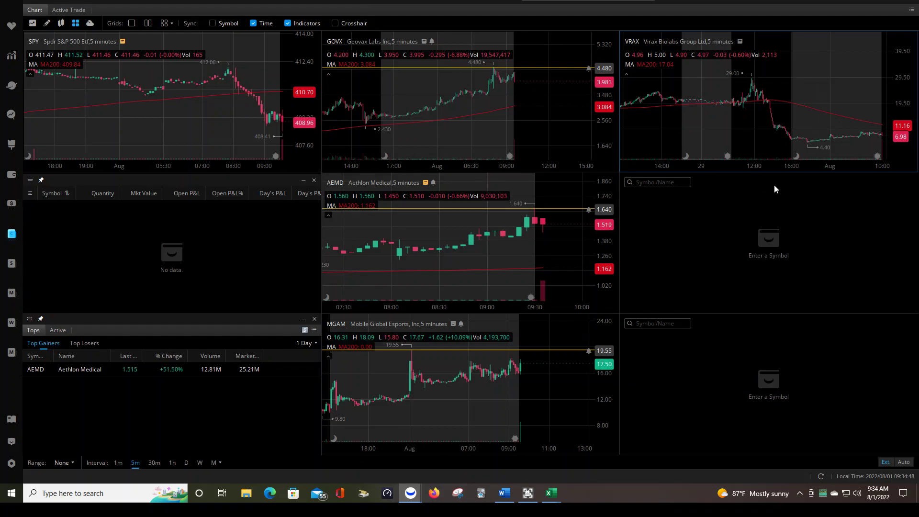
click(820, 78)
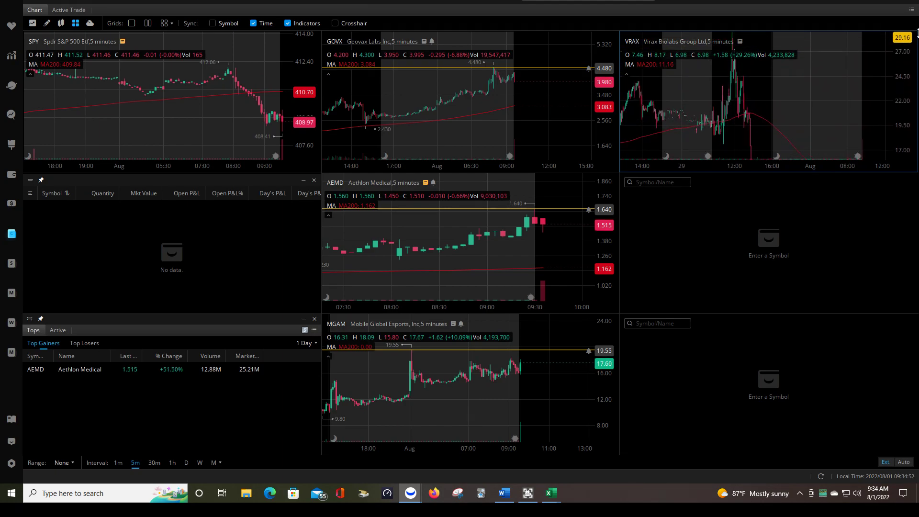
drag(827, 97, 808, 62)
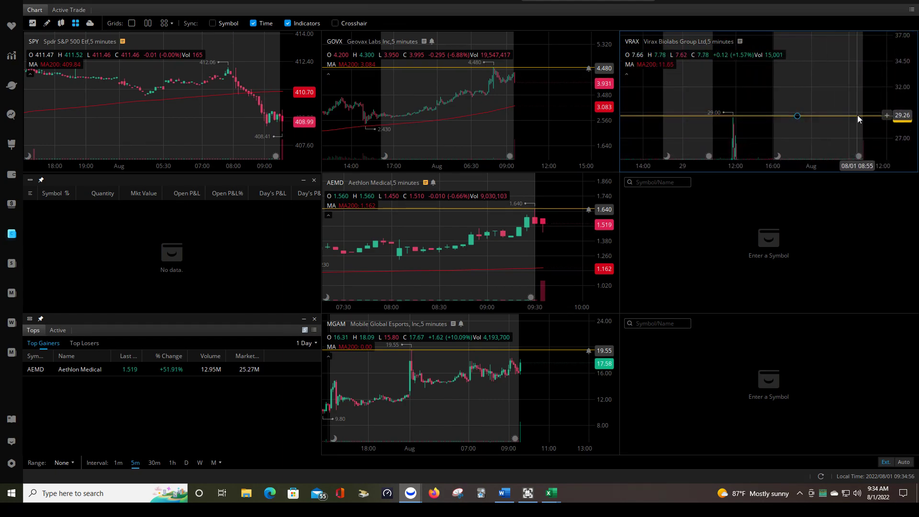
click(118, 463)
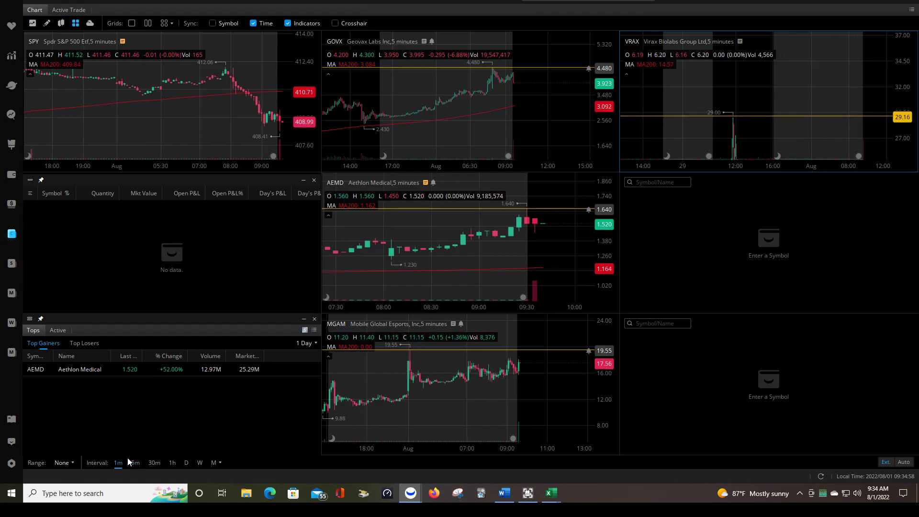
drag(902, 89, 907, 134)
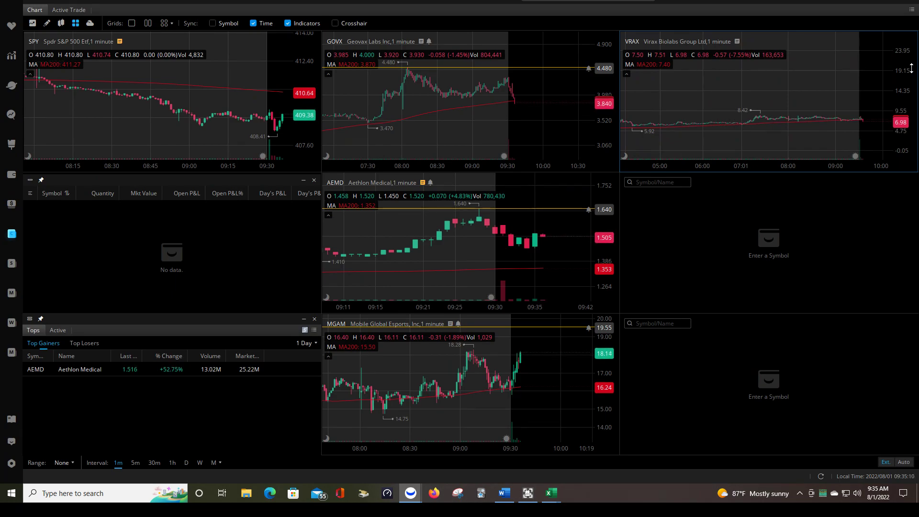
Replace VRAX with Celyad Oncology (CYAD) in the top-right chart, on 5-minute candles.
click(695, 42)
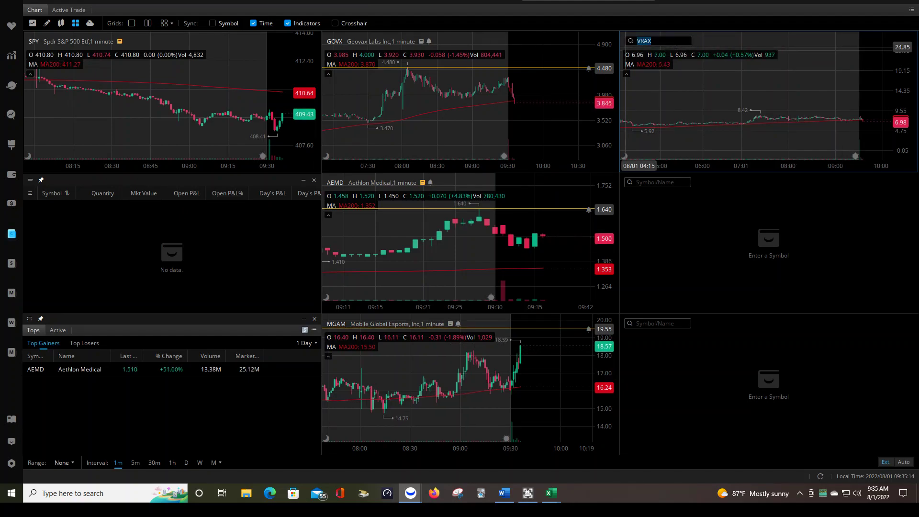
text(cyad)
key(Return)
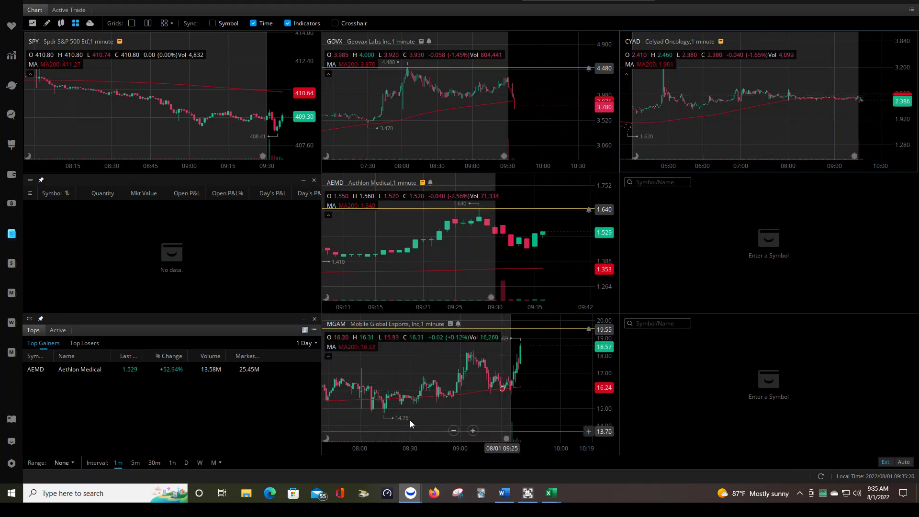
click(135, 463)
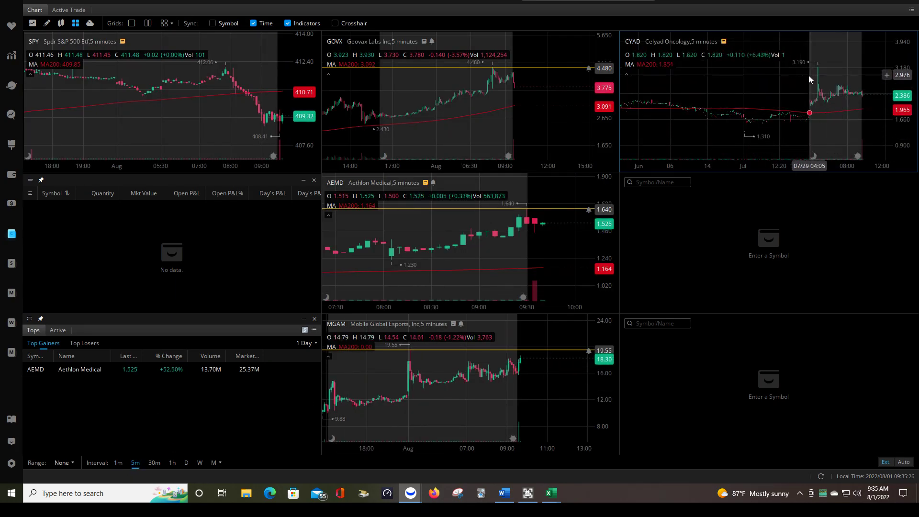
scroll(809, 75, up, 2)
drag(789, 83, 677, 100)
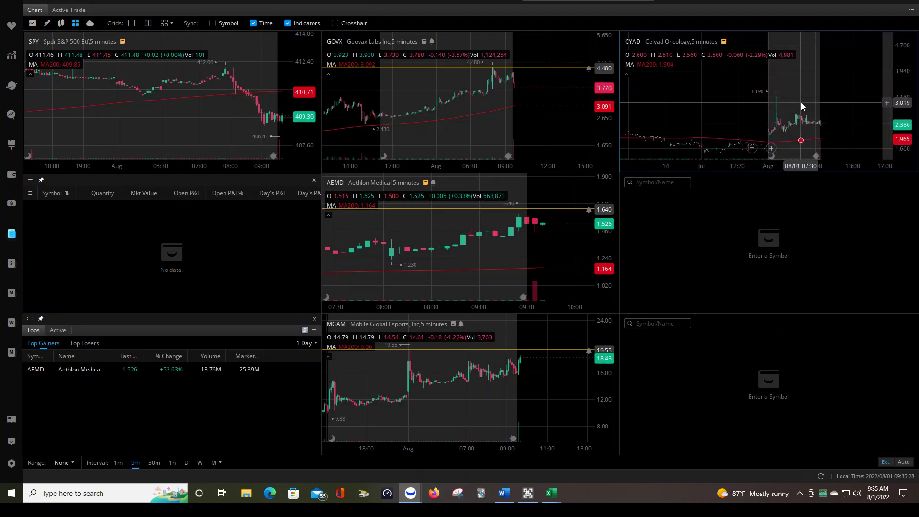
Draw a horizontal price line on the CYAD chart around 3.202.
right_click(827, 109)
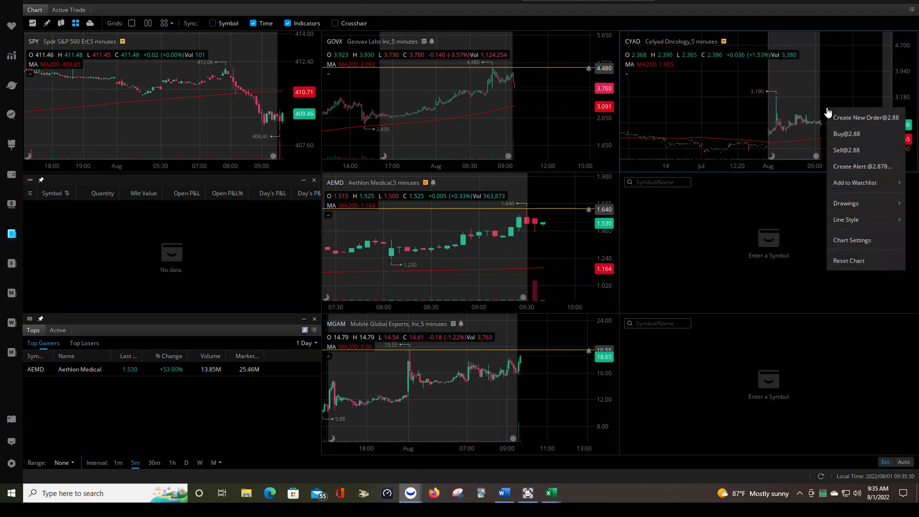
mouse_move(872, 205)
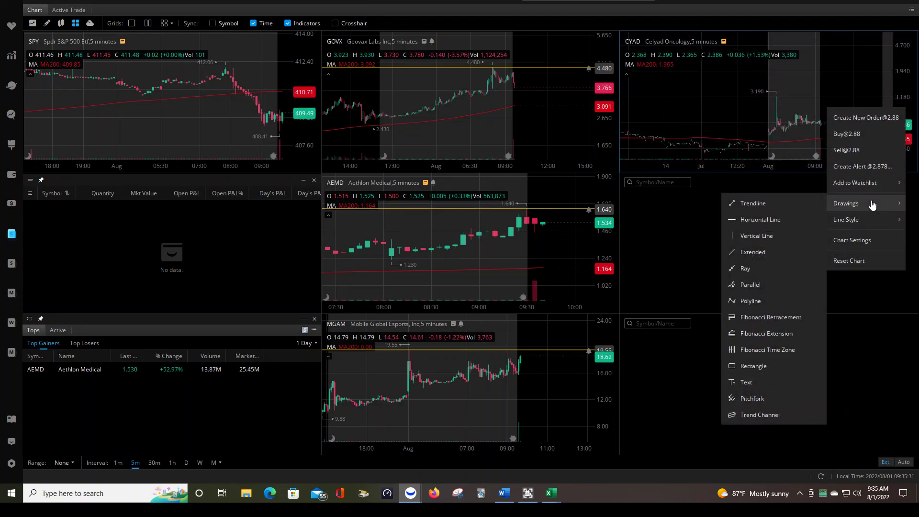
click(766, 216)
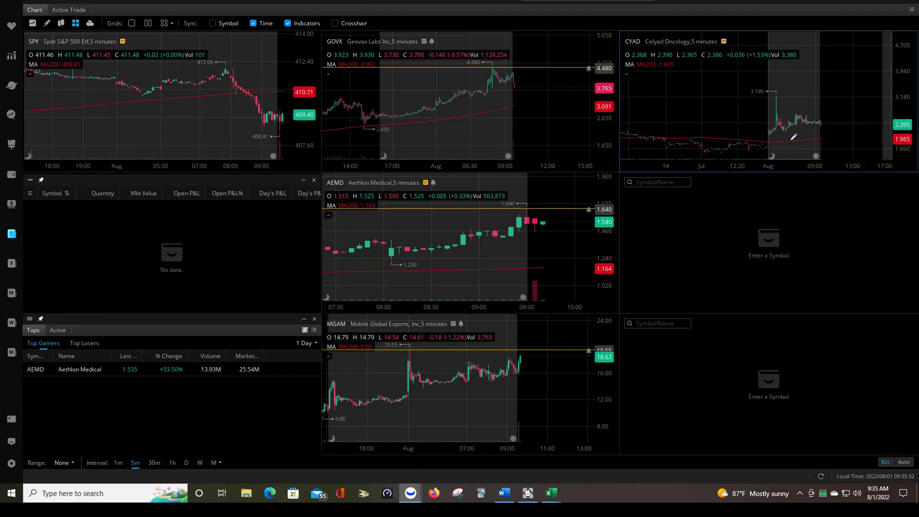
click(813, 95)
mouse_move(910, 118)
mouse_down()
mouse_move(913, 81)
mouse_move(912, 110)
mouse_up()
drag(840, 121, 837, 137)
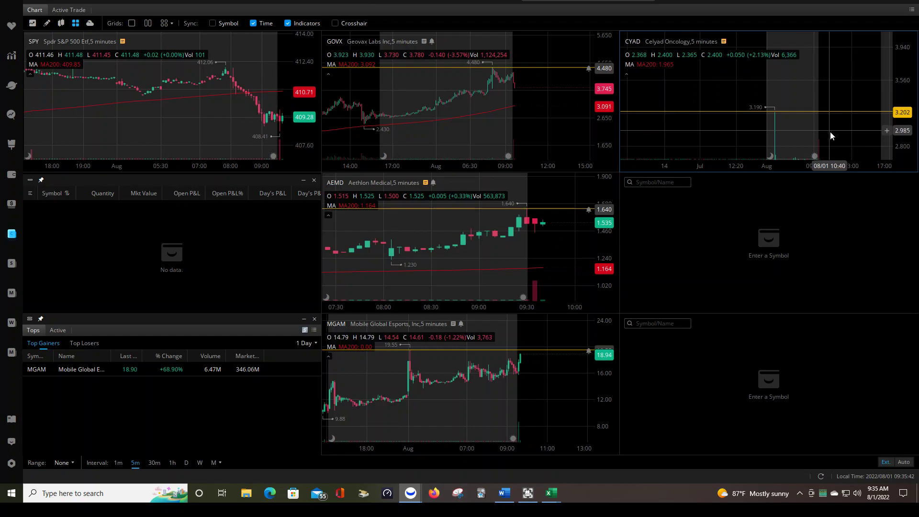
drag(911, 113, 911, 119)
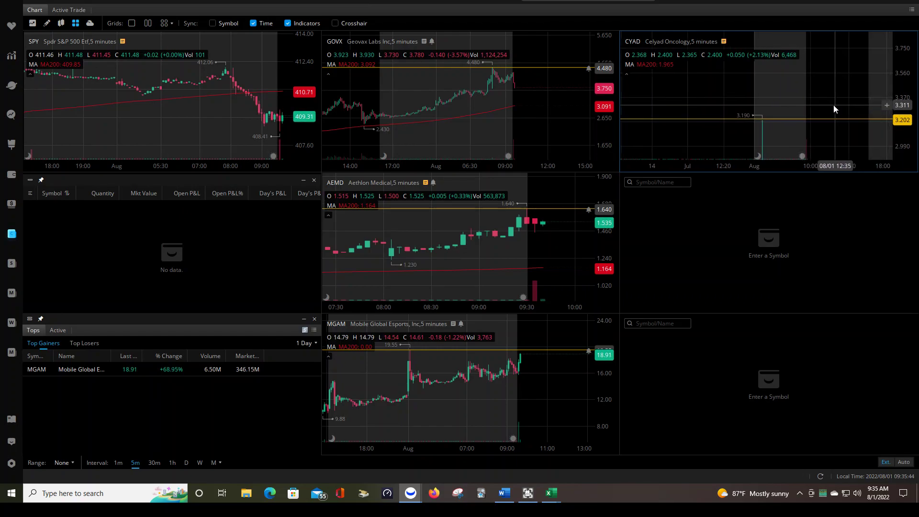
drag(820, 101, 788, 100)
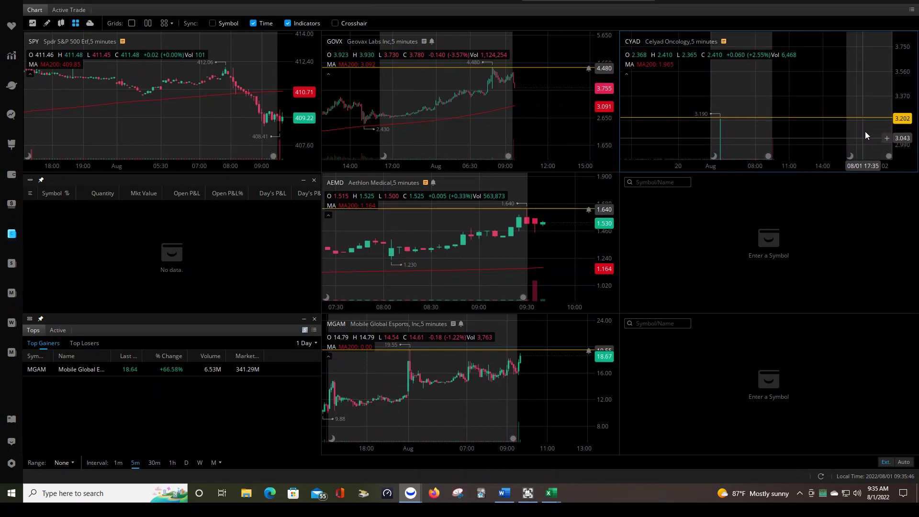
scroll(804, 133, up, 2)
drag(797, 139, 798, 91)
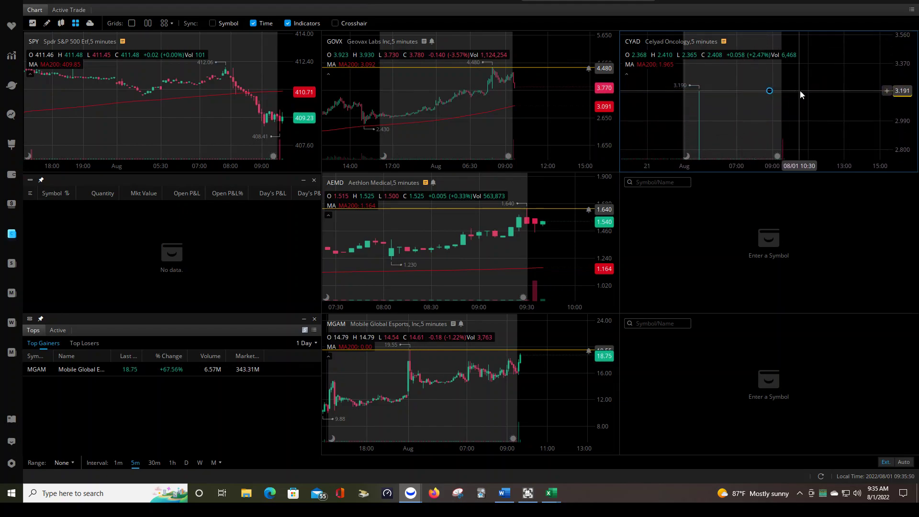
click(800, 90)
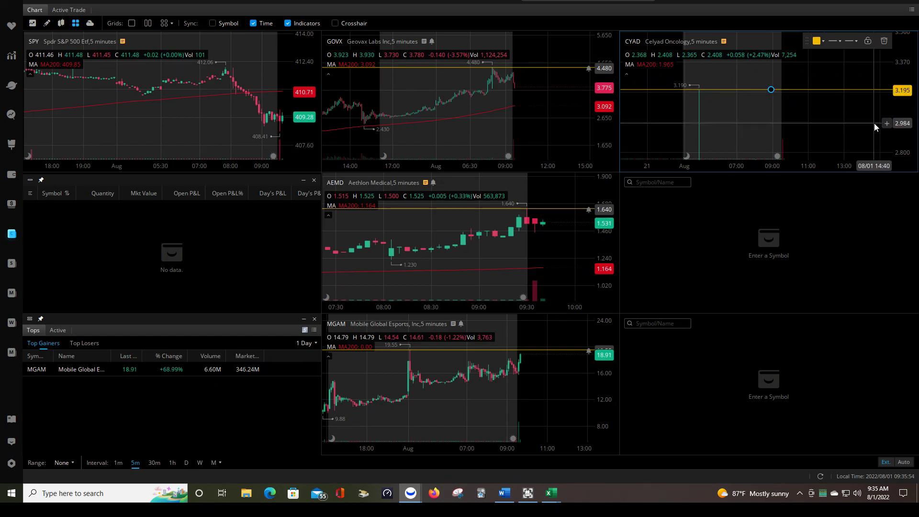
Switch all charts to 1-minute bars and lower the CYAD line to about 3.194.
click(118, 463)
drag(857, 90, 828, 99)
click(829, 95)
drag(822, 96, 820, 98)
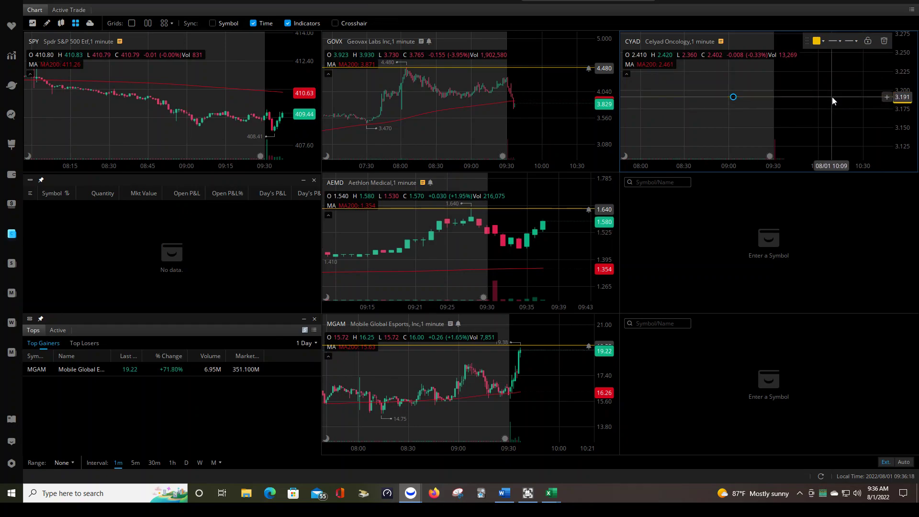
Move the CYAD line to 3.190 and save a Price Above 3.190 alert on it.
drag(833, 97, 834, 98)
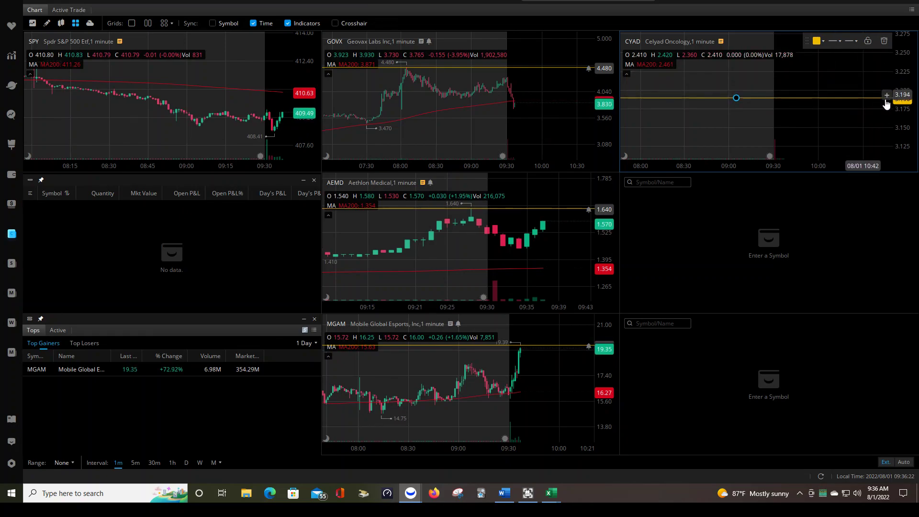
click(886, 97)
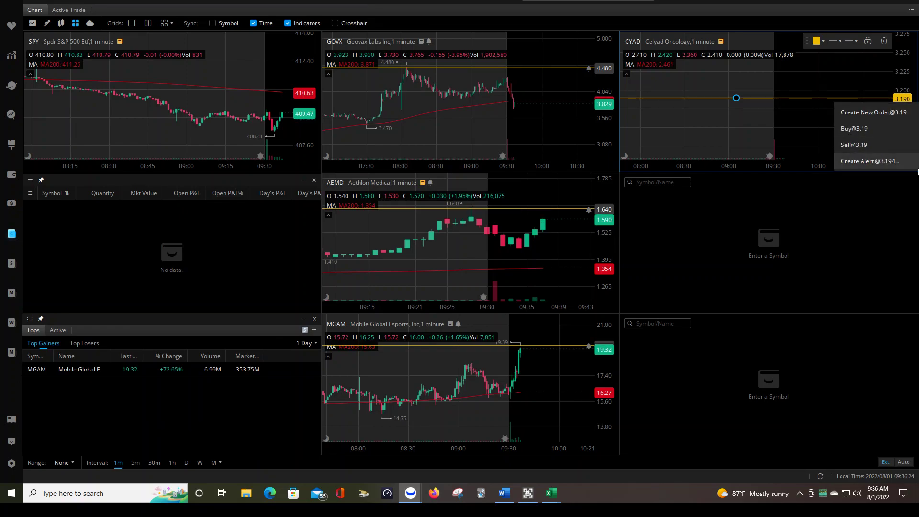
click(887, 165)
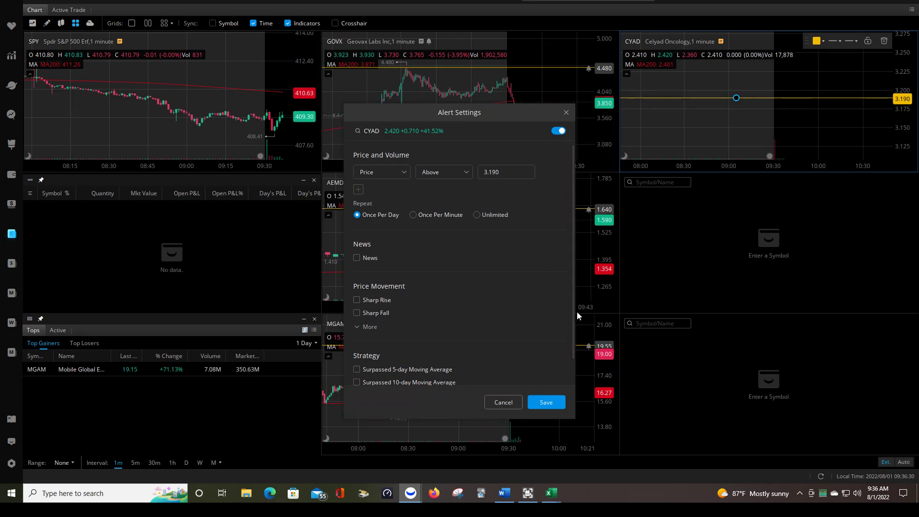
click(546, 403)
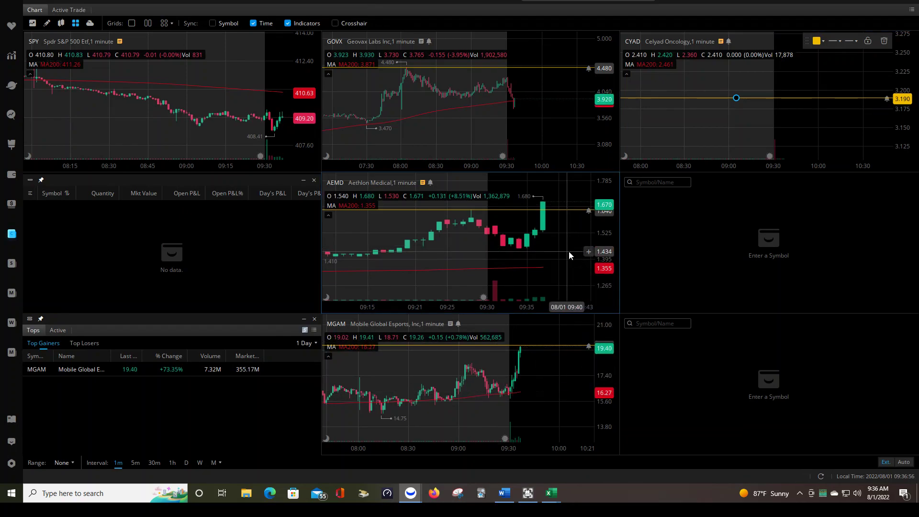
Pan the AEMD chart and rescale the MGAM price range to show the newest candles.
mouse_move(568, 252)
mouse_down()
mouse_move(557, 257)
mouse_move(566, 268)
mouse_up()
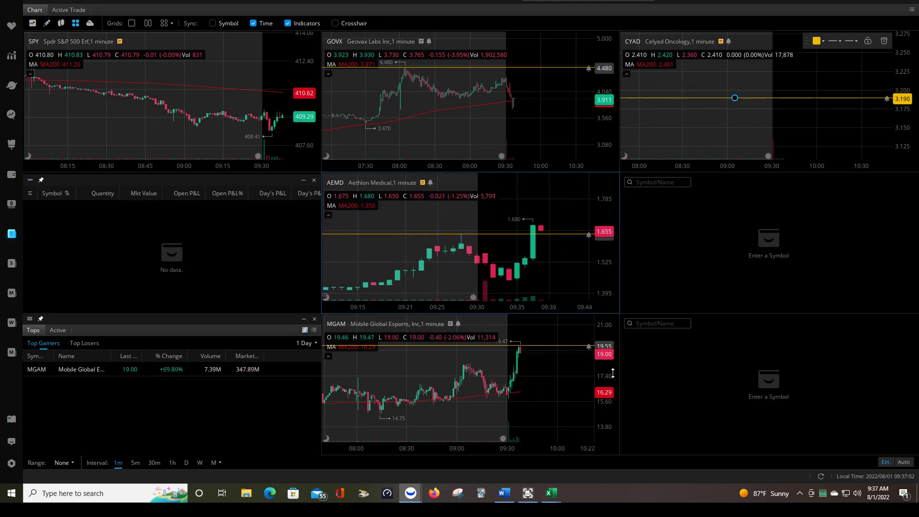
drag(557, 383, 607, 433)
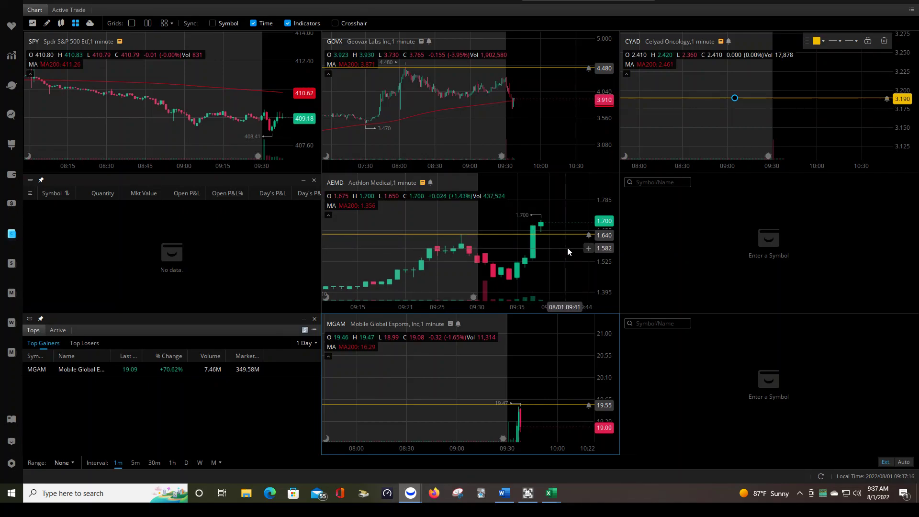
drag(562, 273, 540, 276)
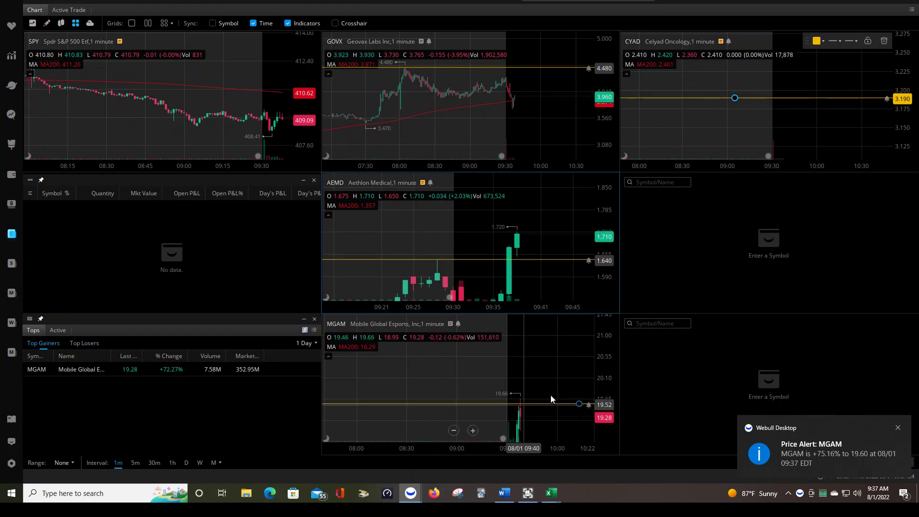
Close the MGAM alert notification, then scroll-zoom and pan the MGAM chart onto its latest bars.
click(898, 428)
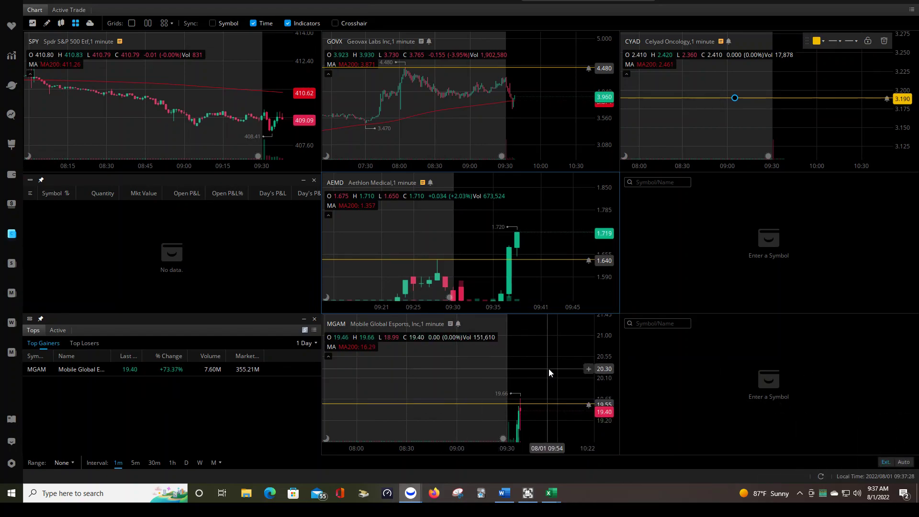
scroll(540, 355, up, 3)
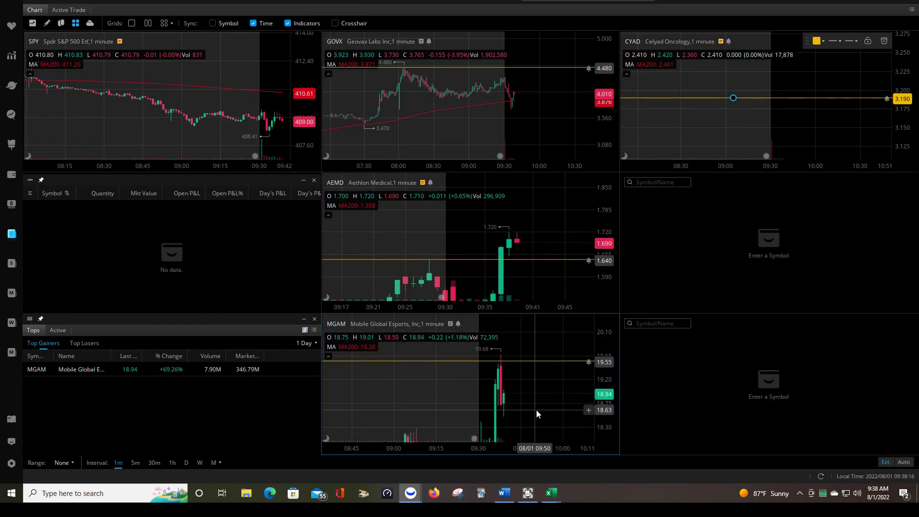
drag(532, 397, 535, 395)
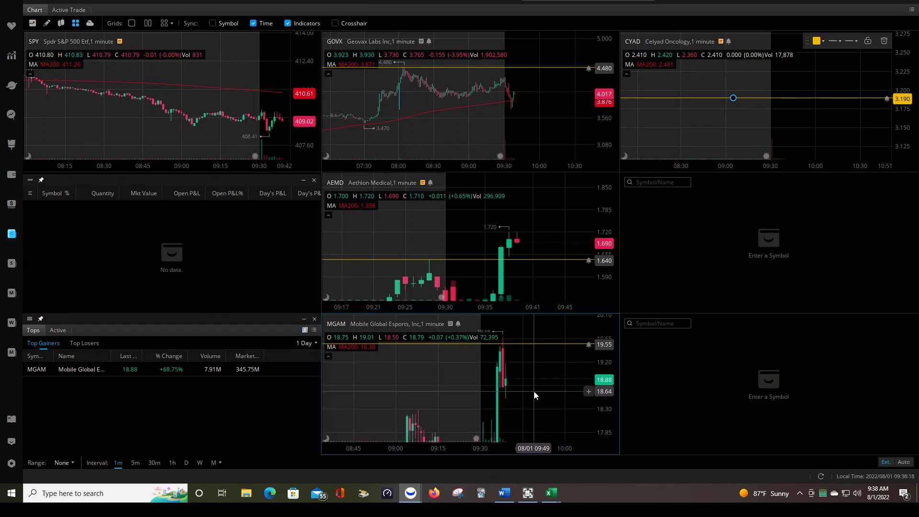
drag(533, 384, 527, 402)
scroll(526, 393, up, 2)
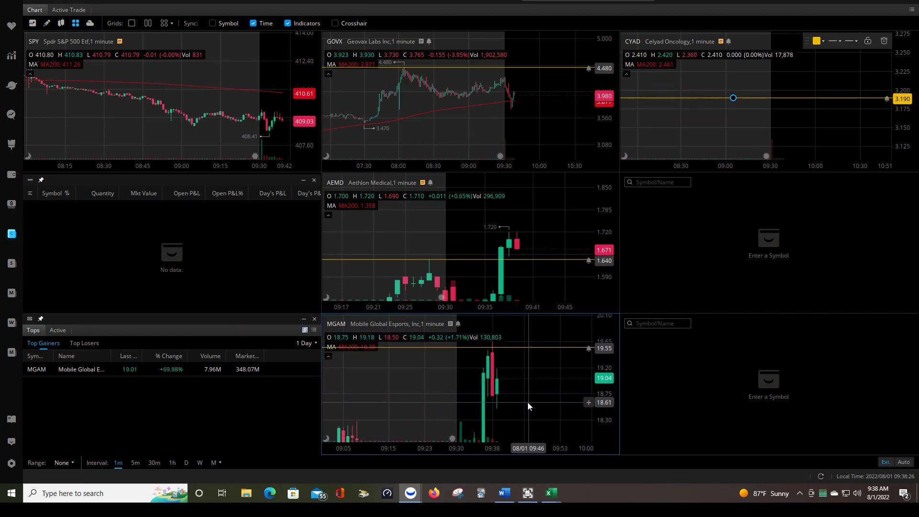
drag(524, 409, 562, 424)
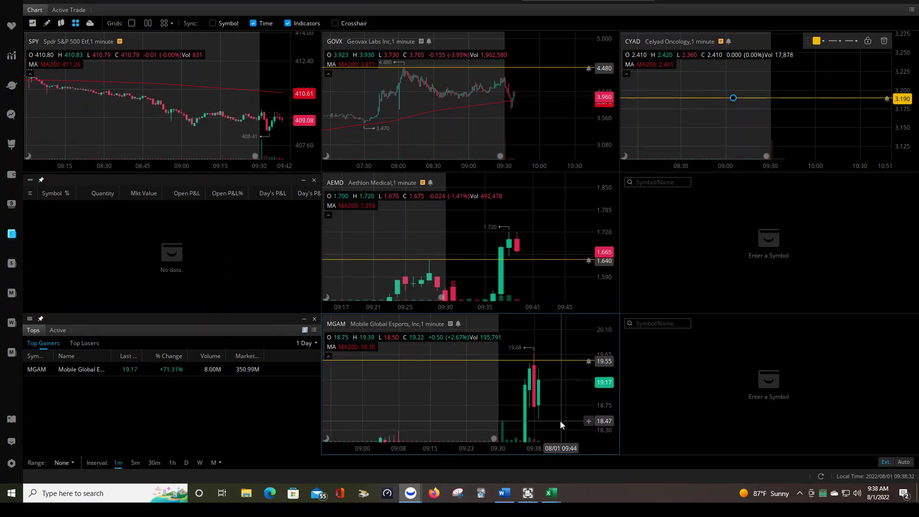
scroll(559, 420, up, 3)
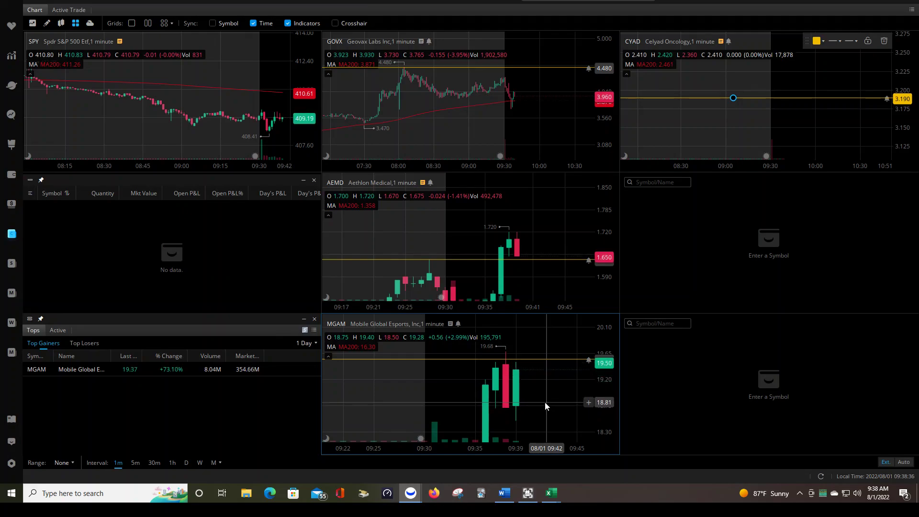
drag(545, 402, 550, 407)
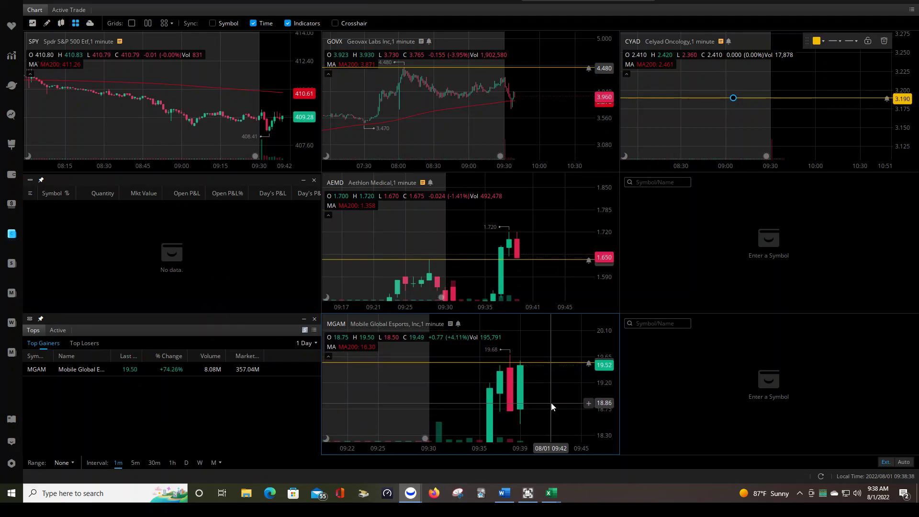
Buy 5 MGAM shares with the Shift+B bracket hotkey, then raise the stop order to 18.49.
key(shift+b)
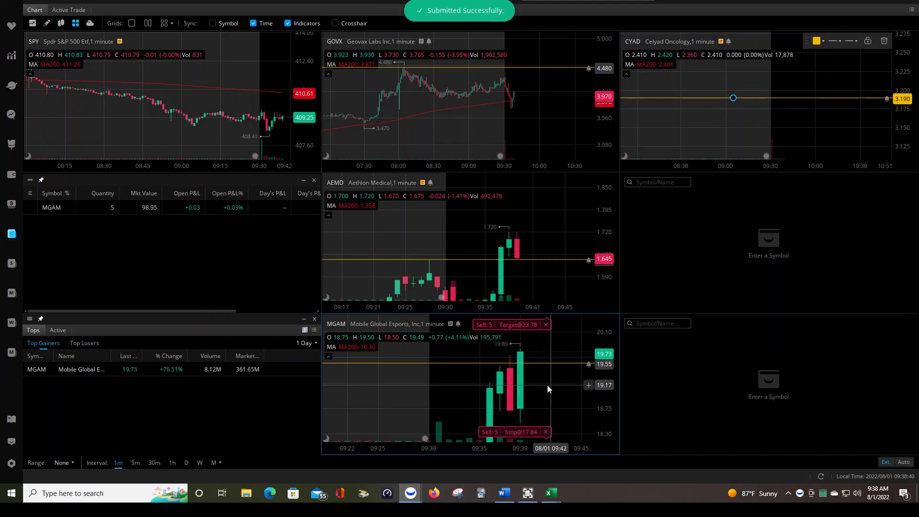
drag(540, 386, 450, 376)
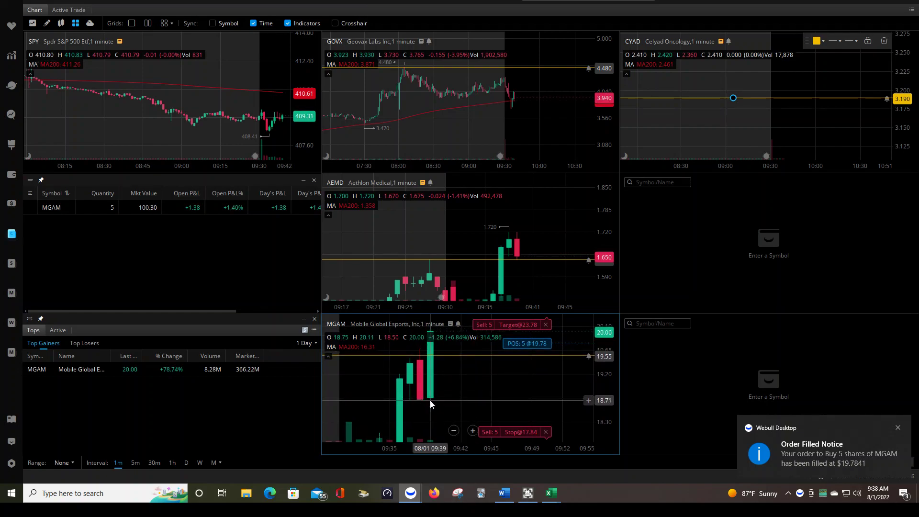
drag(496, 431, 495, 412)
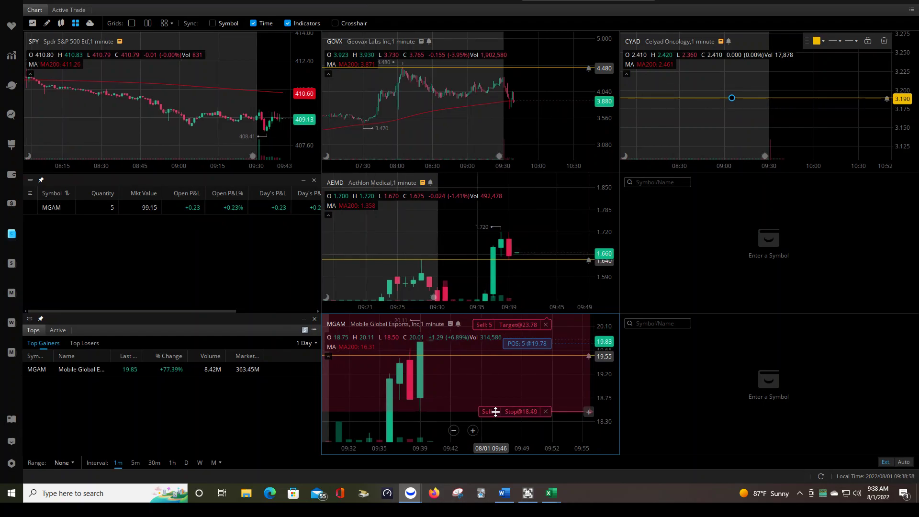
drag(495, 412, 495, 412)
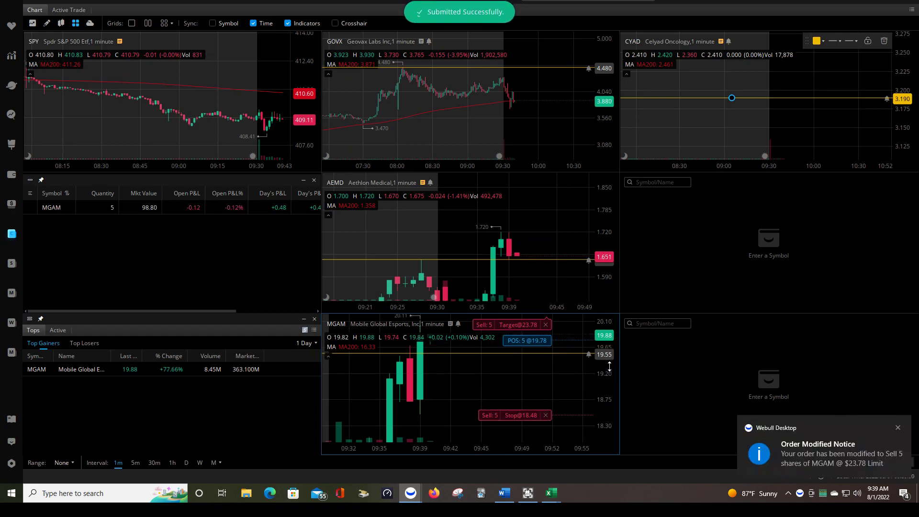
drag(493, 408, 495, 409)
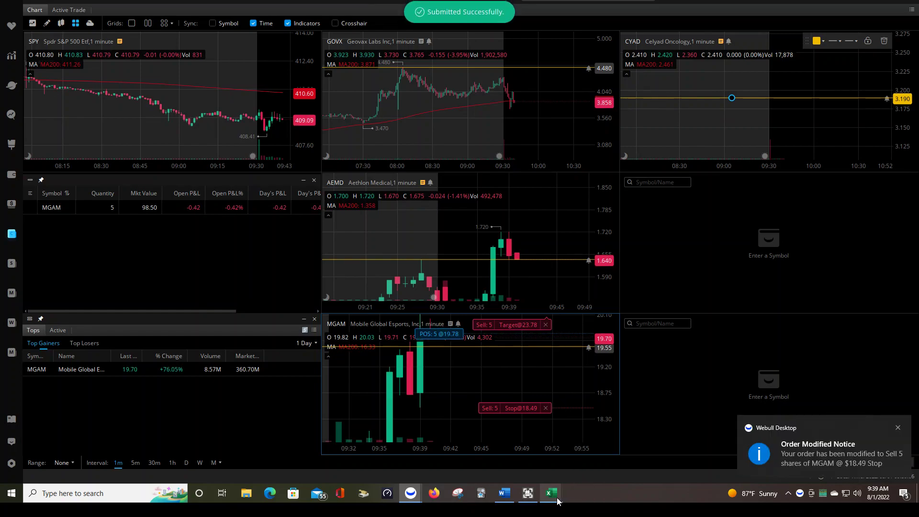
Enter entry 19.78, stop 18.49 and reward factor 3 in the Excel form to get target 23.65.
mouse_move(557, 500)
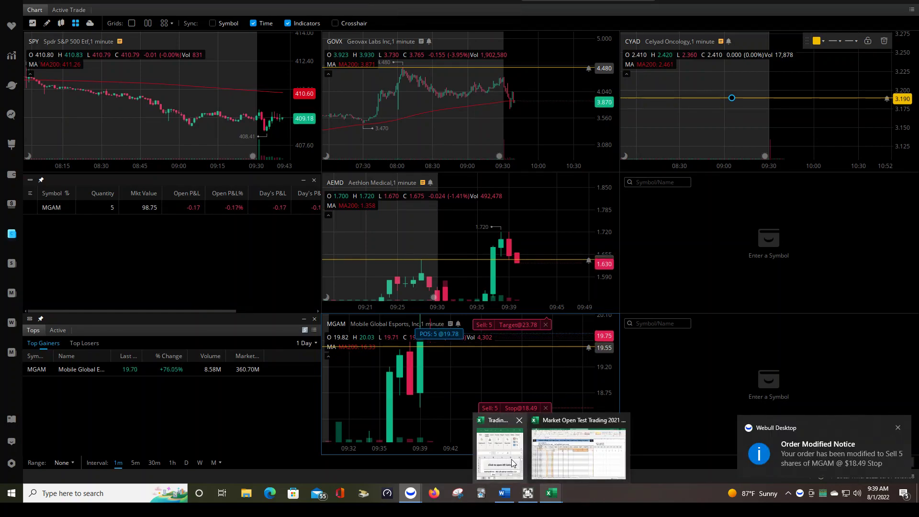
click(511, 463)
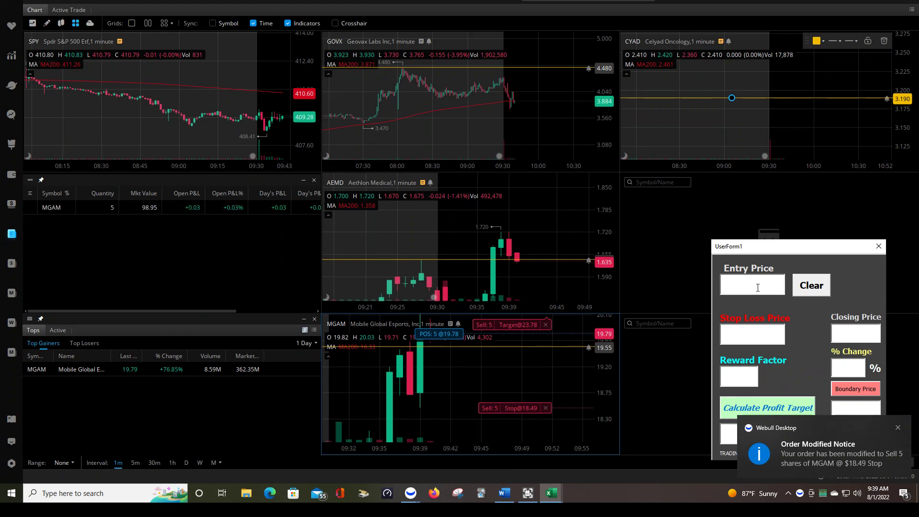
text(19.78)
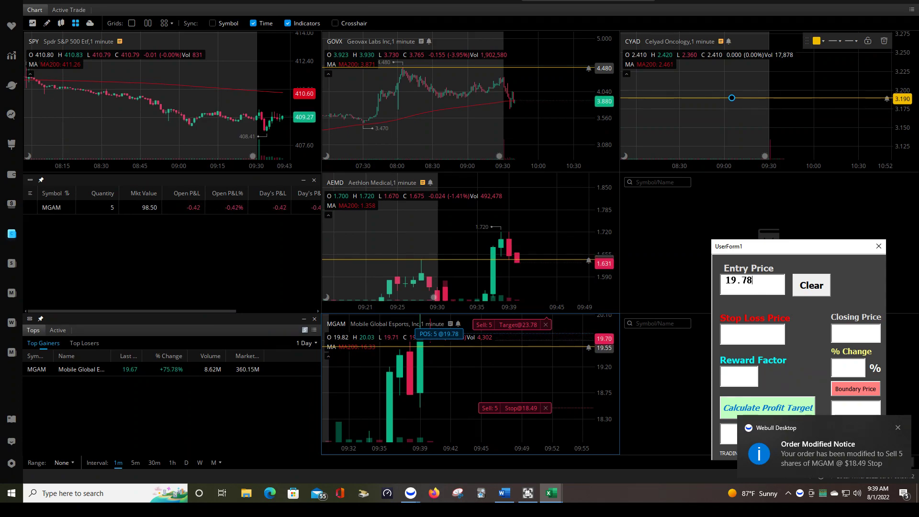
text(18.49)
key(Tab)
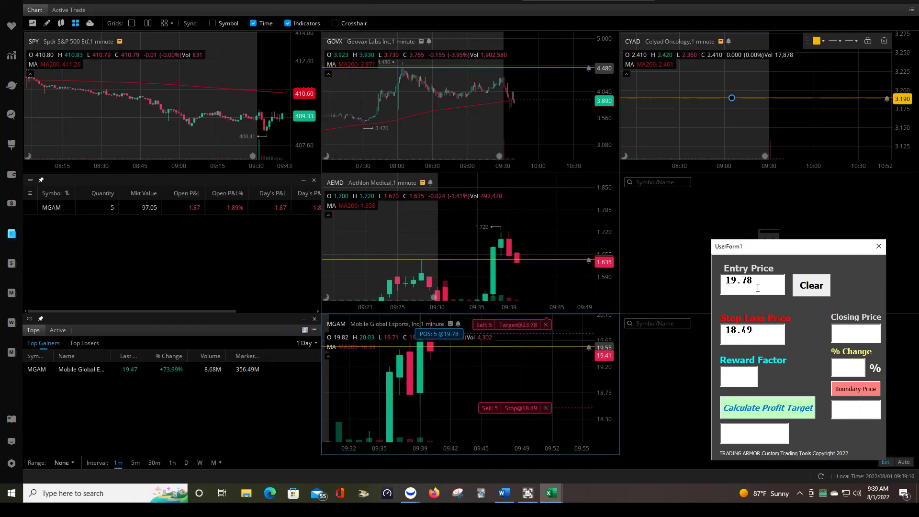
text(3)
key(Tab)
key(Return)
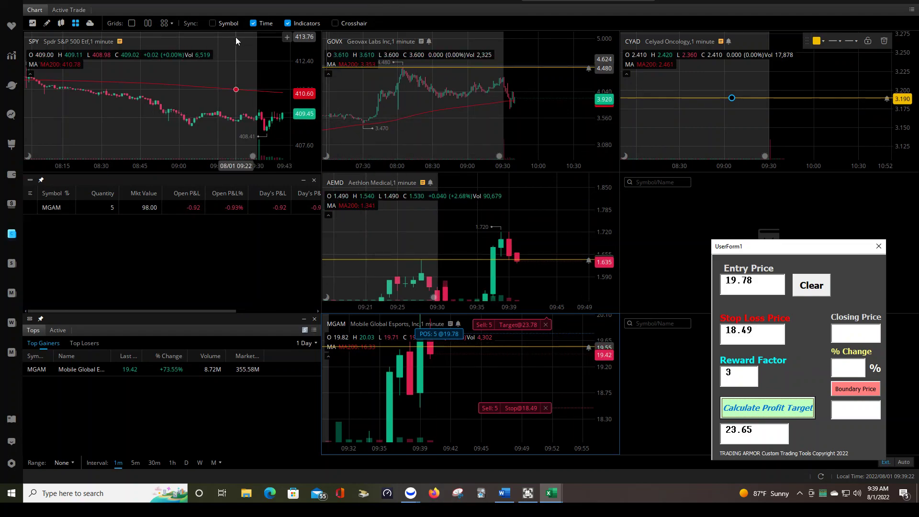
Switch to the two-chart layout and load MGAM in place of GOVX.
click(148, 24)
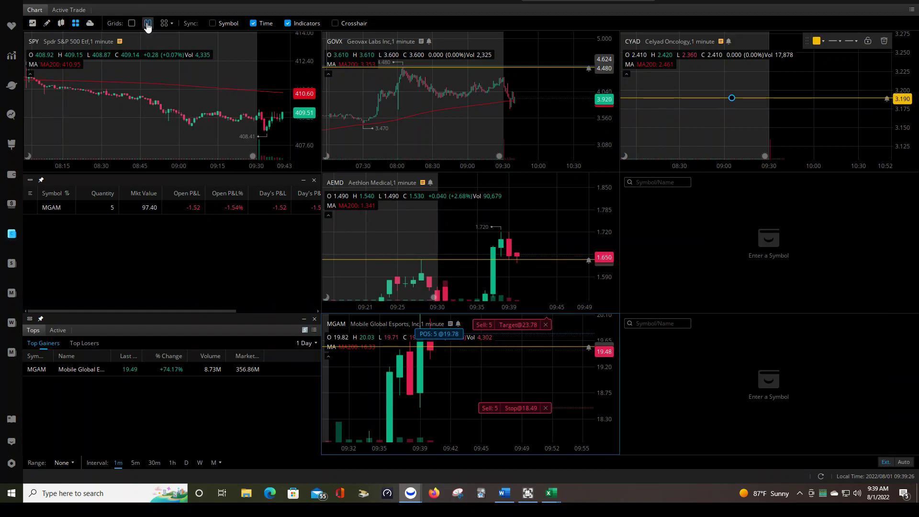
click(488, 41)
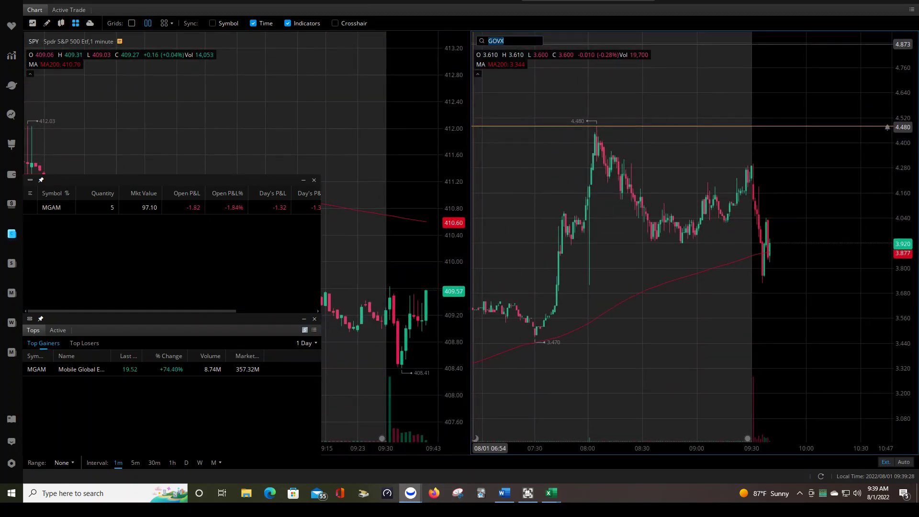
text(MGAM)
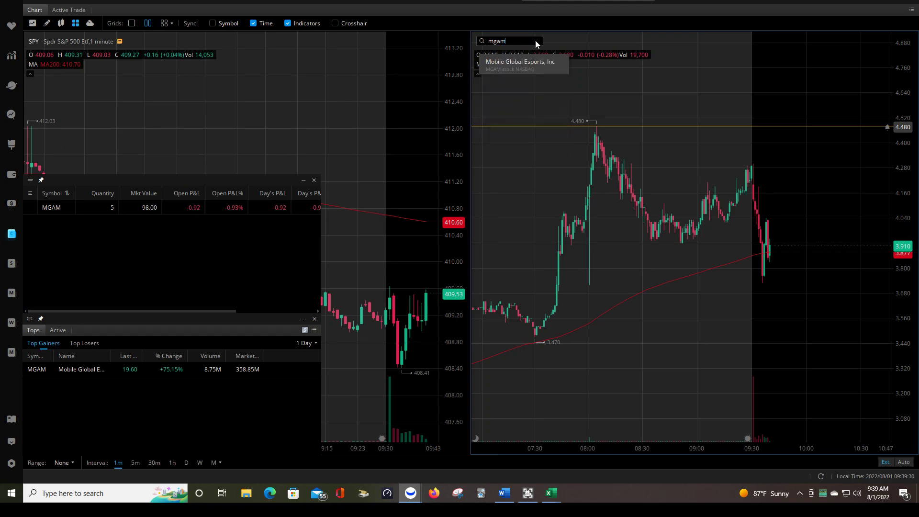
key(Return)
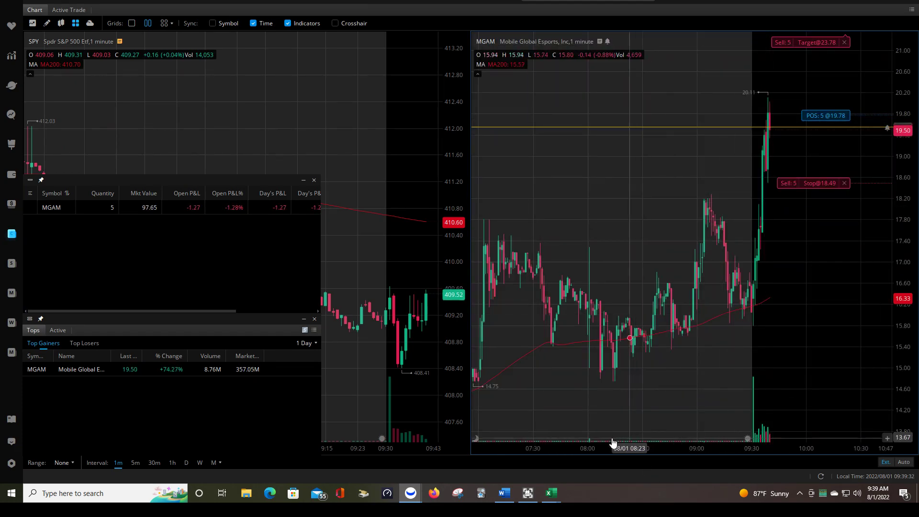
Lower the MGAM target sell order to 23.65 and narrow the positions Quantity column.
mouse_move(552, 495)
click(504, 452)
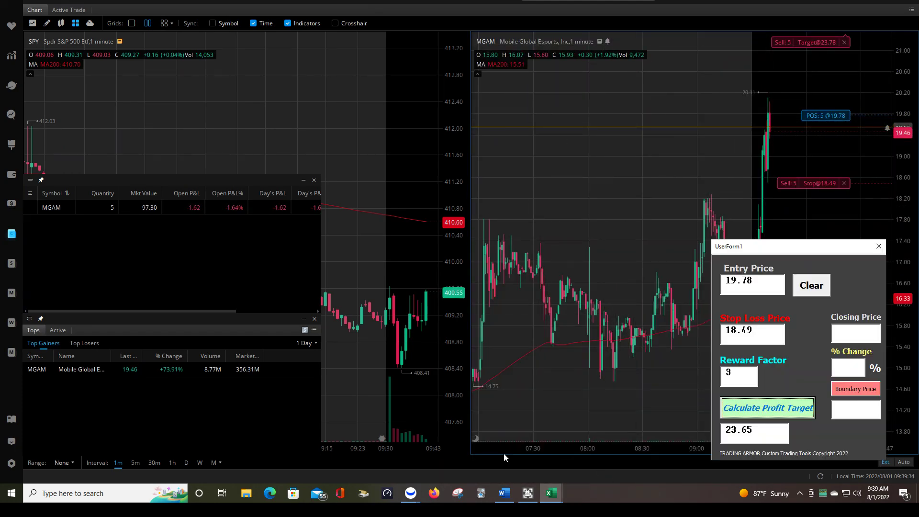
click(857, 224)
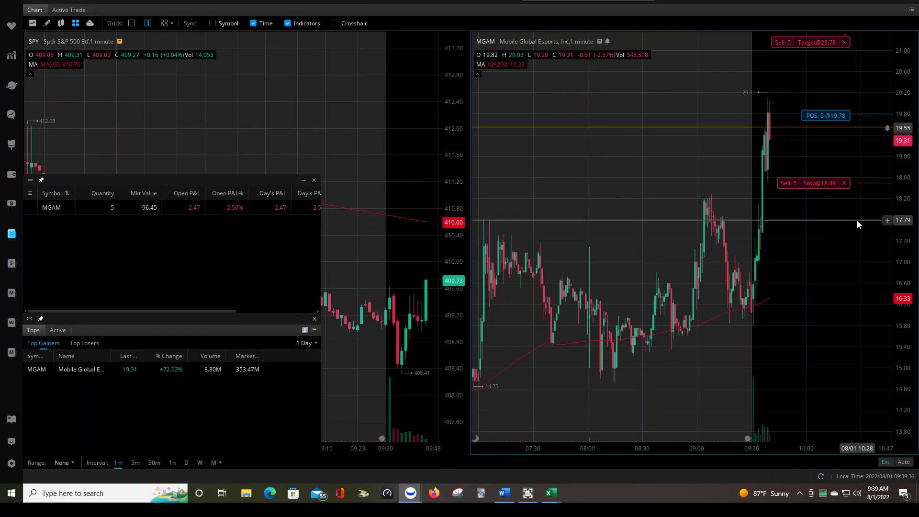
drag(857, 220, 765, 335)
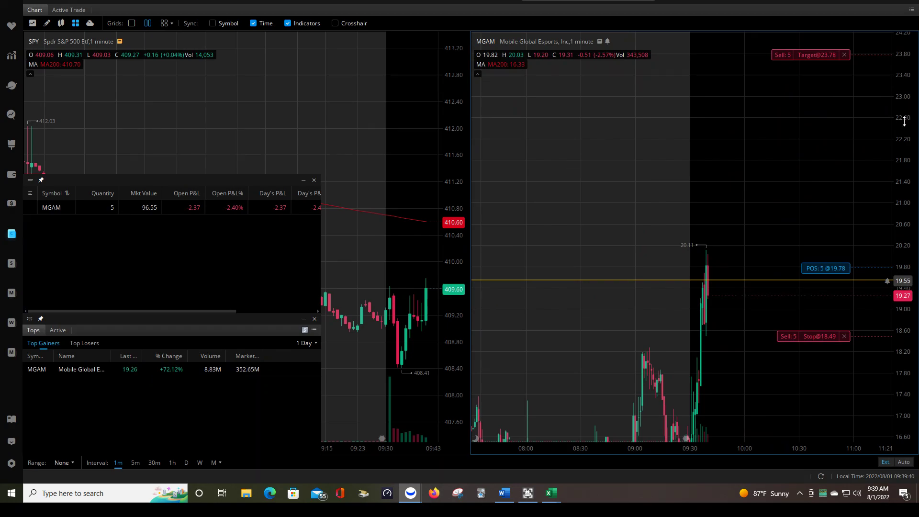
drag(780, 123, 782, 131)
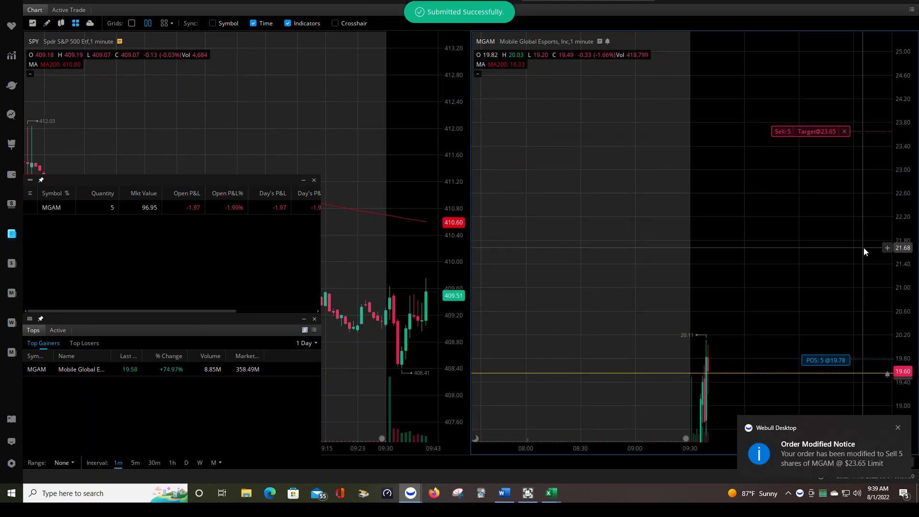
click(898, 428)
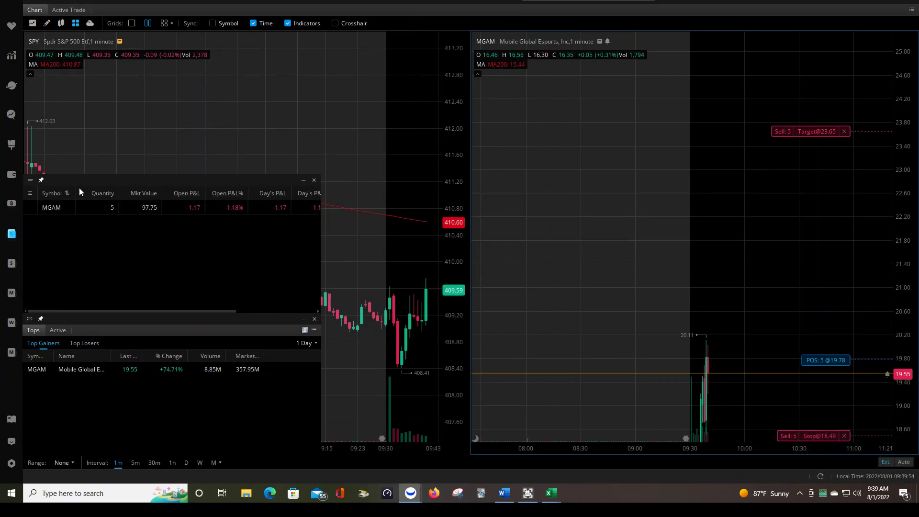
drag(119, 191, 108, 192)
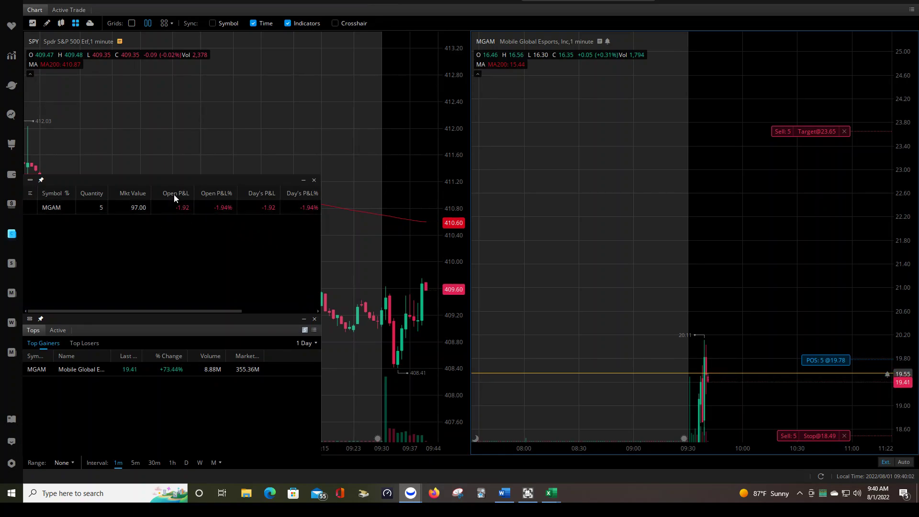
Drag the Mkt Value and Open P&L column borders left in the positions panel.
drag(150, 193, 143, 192)
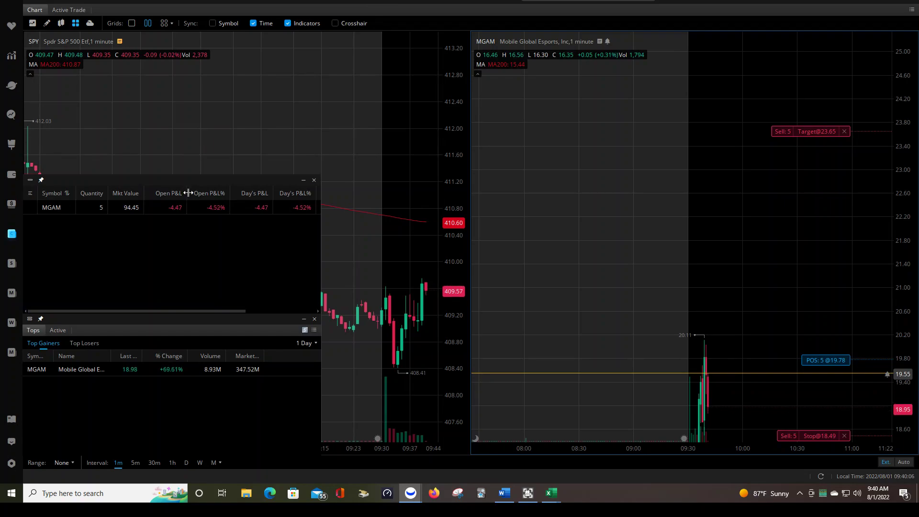
drag(188, 193, 258, 191)
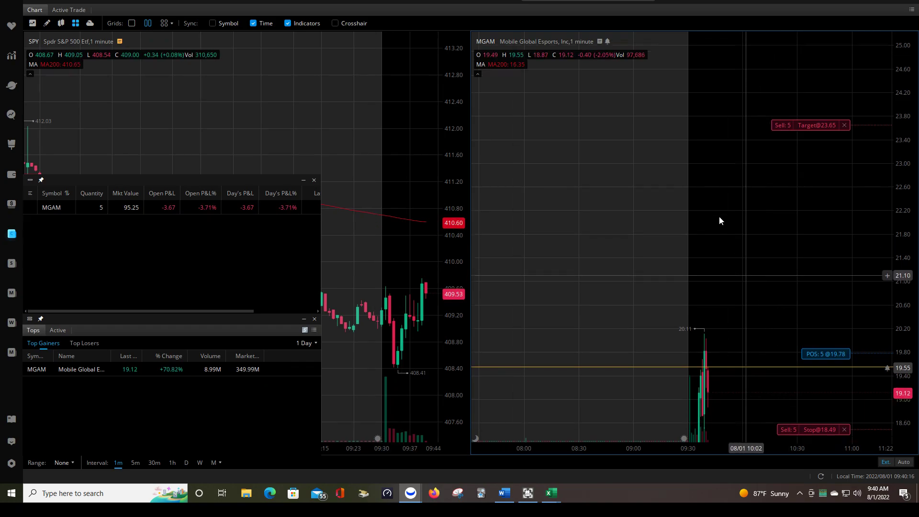
Pan and zoom the MGAM chart onto recent candles while the stop closes the position.
drag(719, 216, 718, 185)
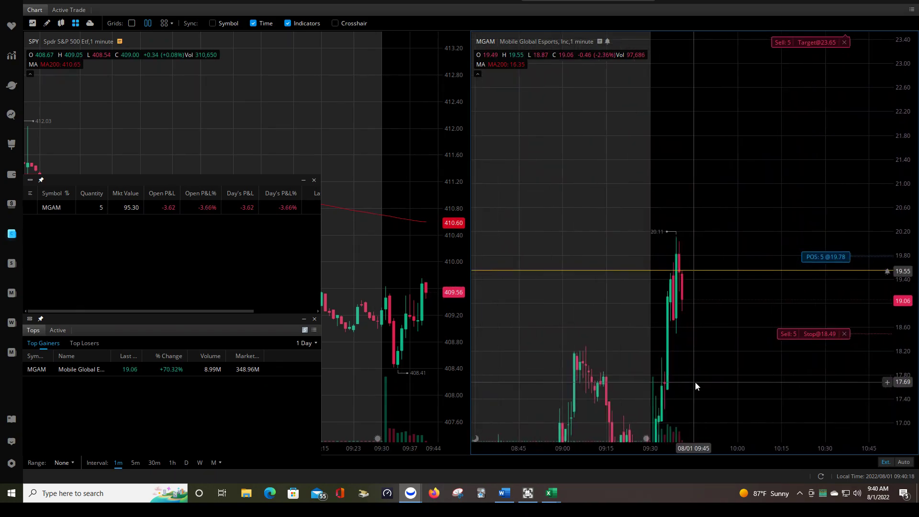
scroll(695, 381, up, 5)
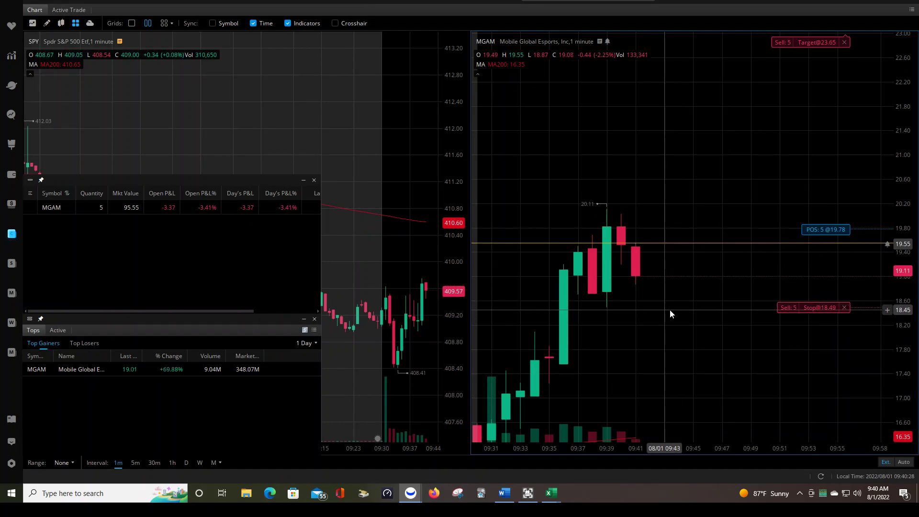
scroll(692, 349, down, 3)
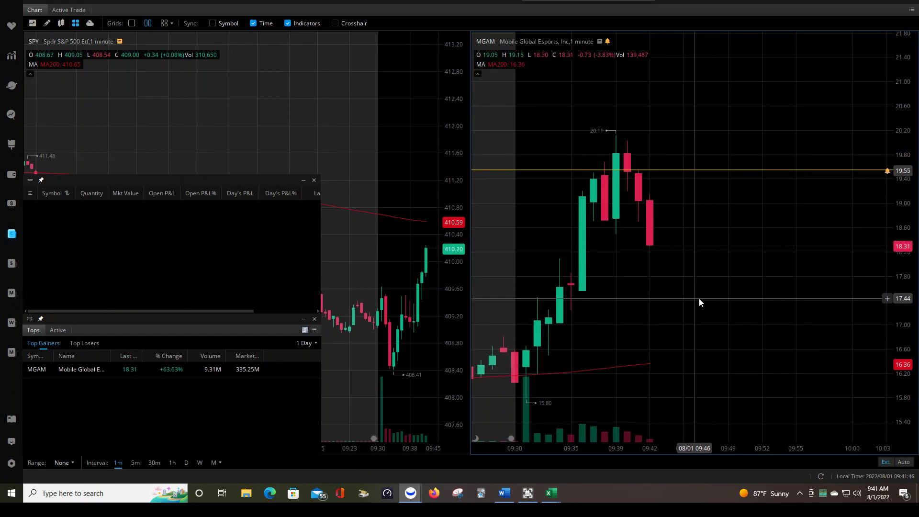
Pan, zoom and rescale the MGAM chart to track the latest candles around the 18.875 fill.
scroll(680, 307, up, 1)
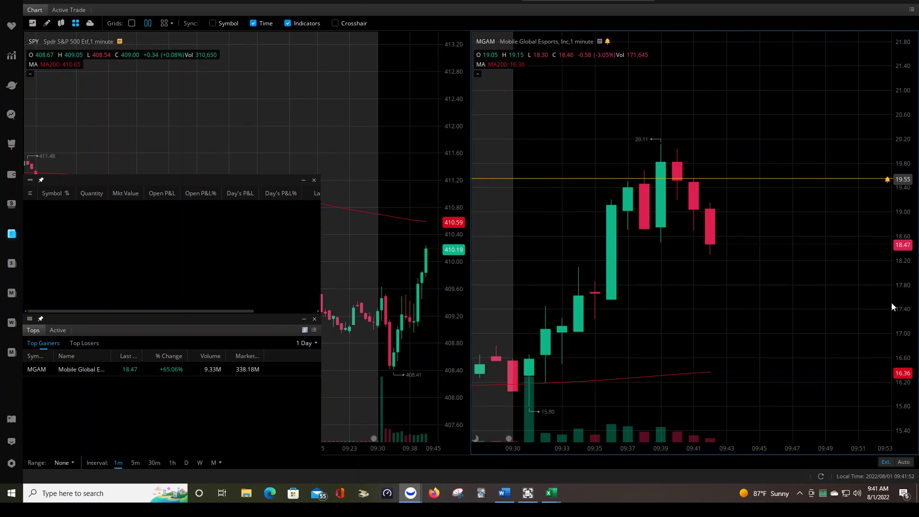
drag(802, 302, 788, 299)
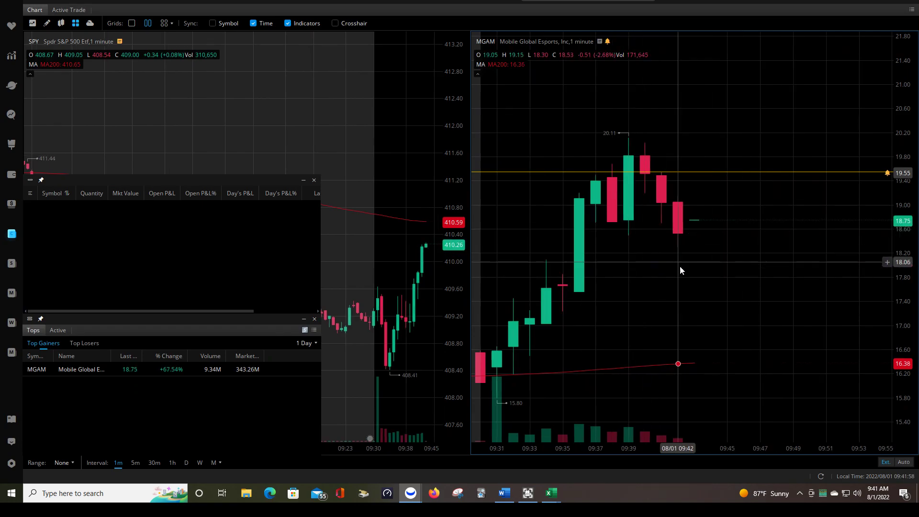
drag(729, 307, 749, 307)
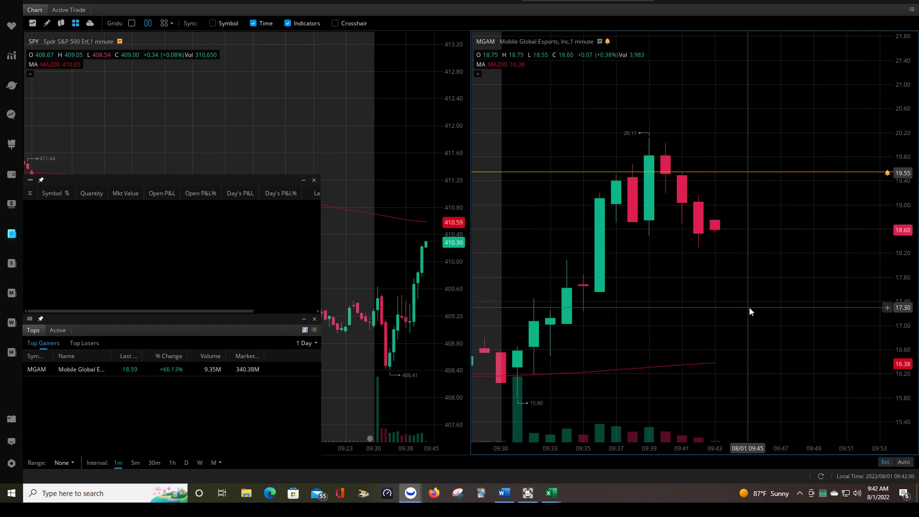
scroll(751, 309, up, 3)
drag(906, 329, 789, 303)
mouse_move(732, 300)
mouse_down()
mouse_move(724, 300)
mouse_move(740, 291)
mouse_up()
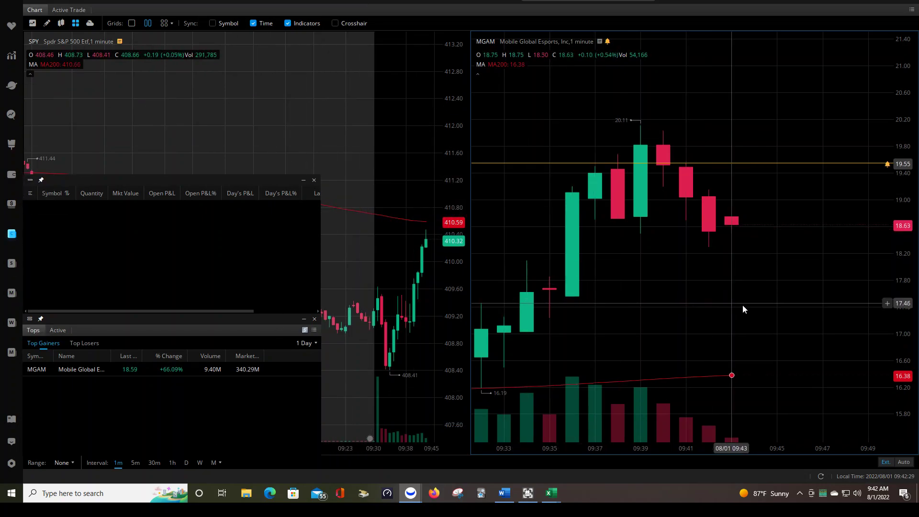
scroll(741, 284, down, 3)
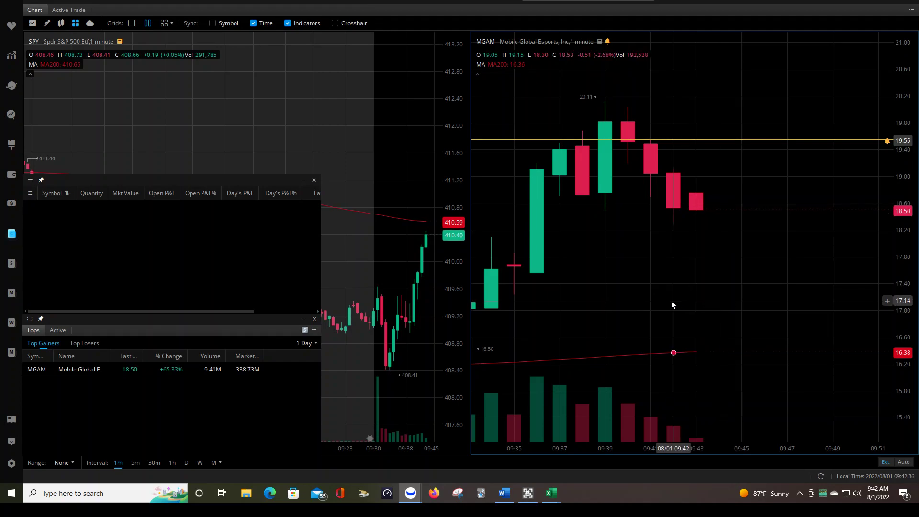
drag(674, 302, 735, 307)
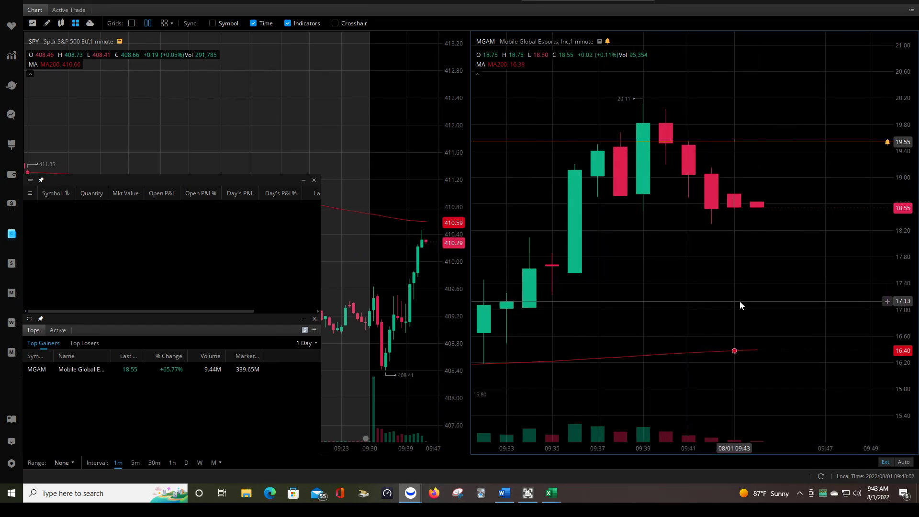
drag(740, 301, 784, 300)
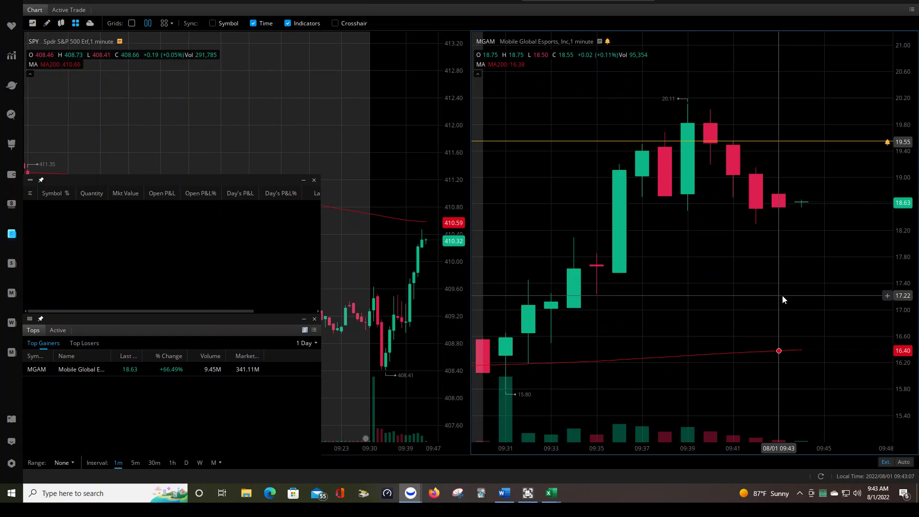
drag(783, 299, 831, 299)
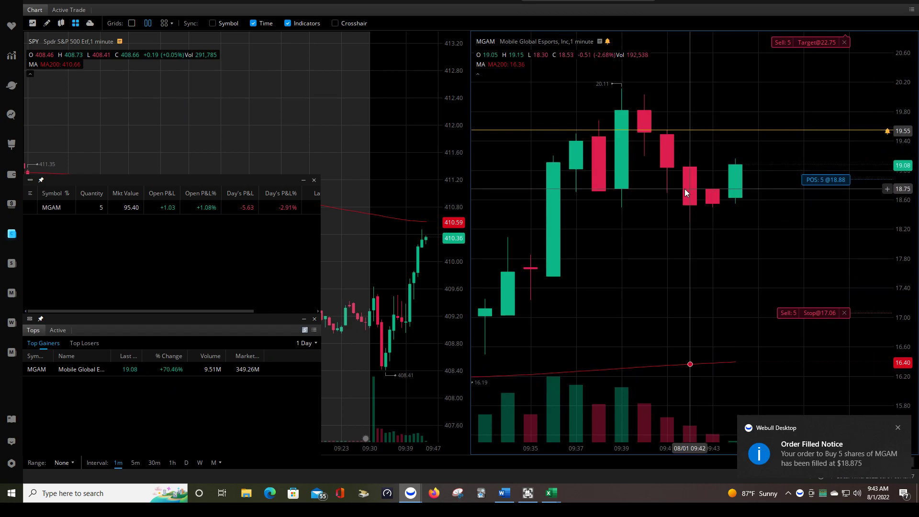
Raise the MGAM stop order line from 17.06 to 18.29 and close the order notice.
drag(789, 316, 789, 225)
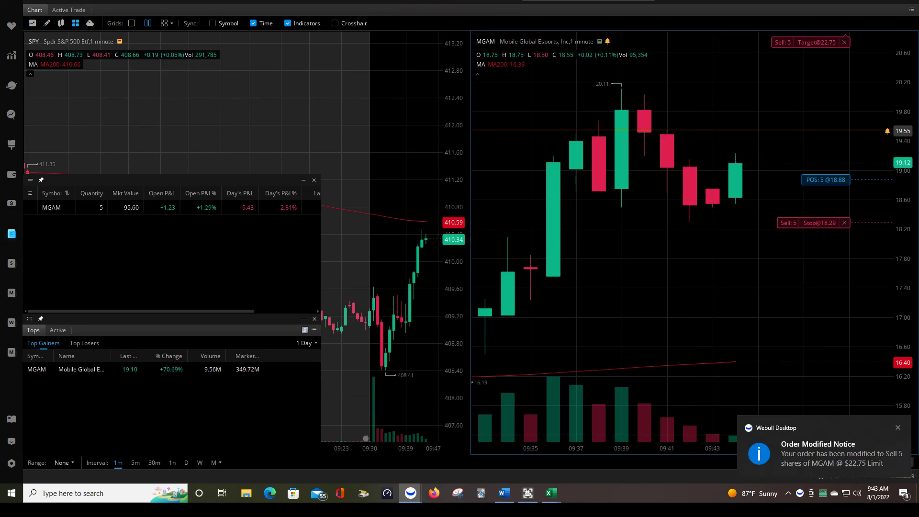
click(898, 428)
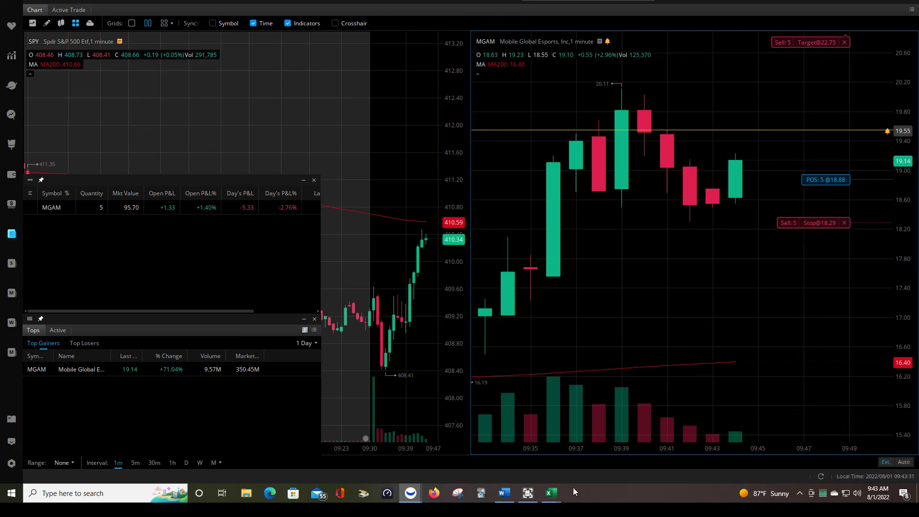
Compute a 20.65 profit target in the Excel calculator from entry 18.88 and stop 18.29.
mouse_move(557, 502)
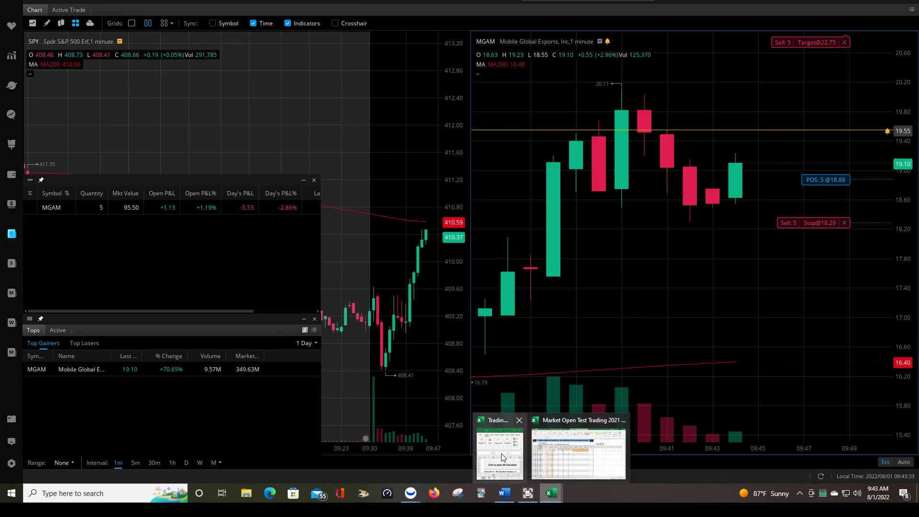
click(501, 453)
click(774, 285)
text(18.88)
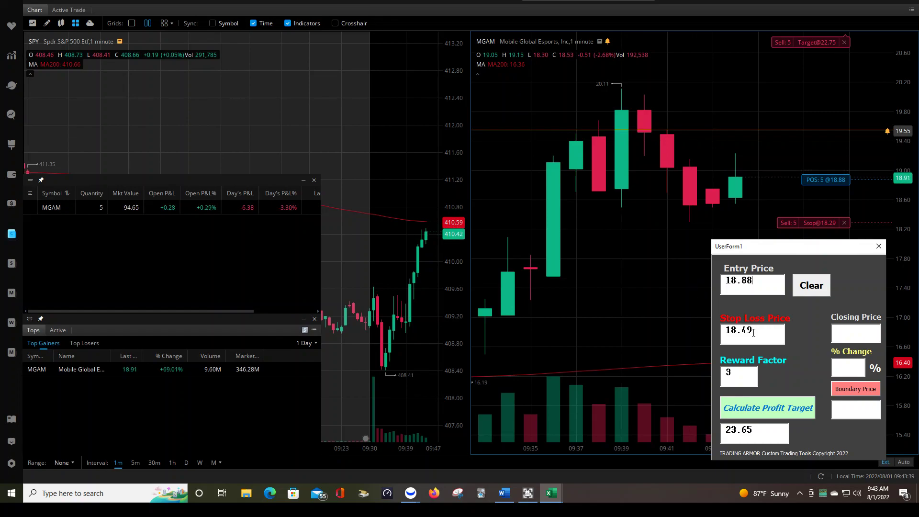
key(Tab)
text(18.29)
key(Tab)
key(Tab)
key(Return)
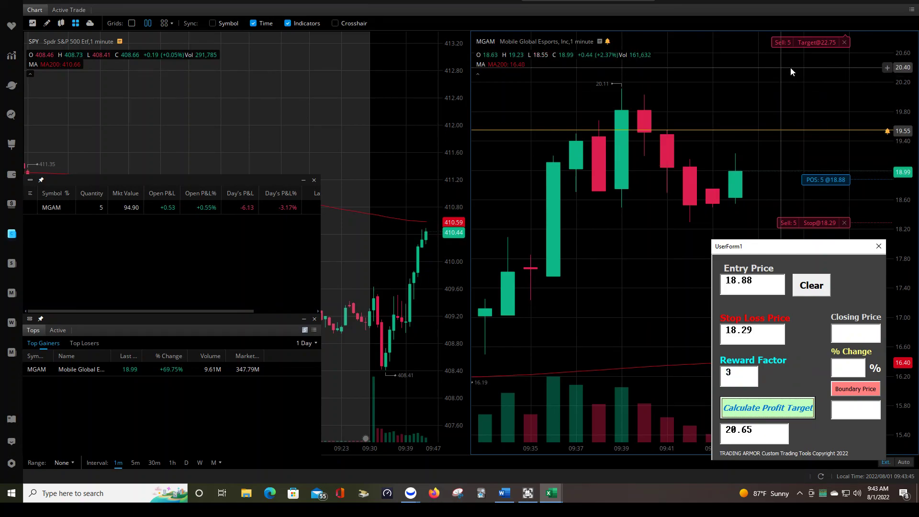
click(800, 101)
drag(800, 102, 803, 177)
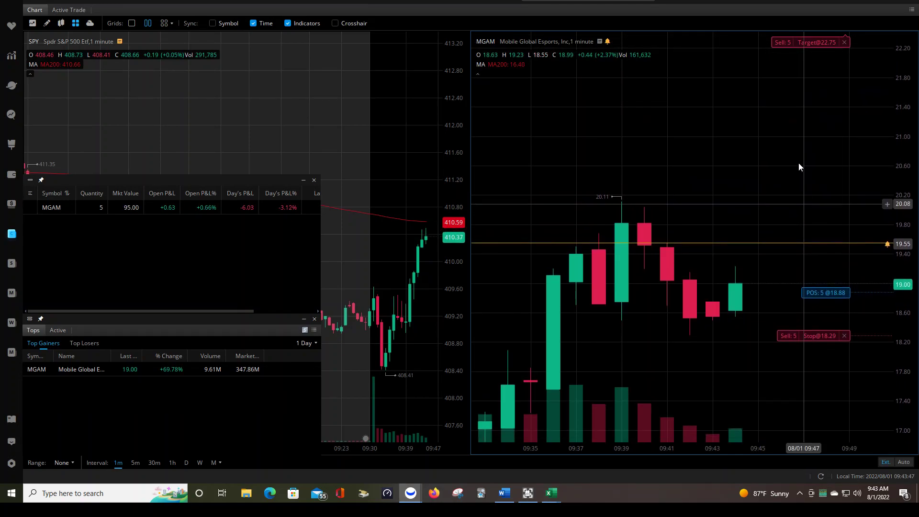
Drag the MGAM Sell 5 target order line from 22.75 down to 20.65.
drag(783, 71, 780, 116)
drag(781, 41, 788, 195)
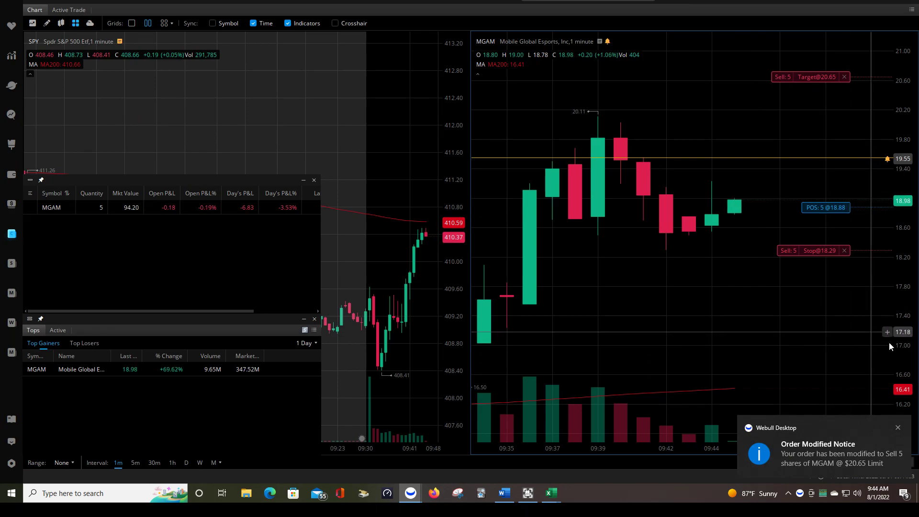
click(895, 431)
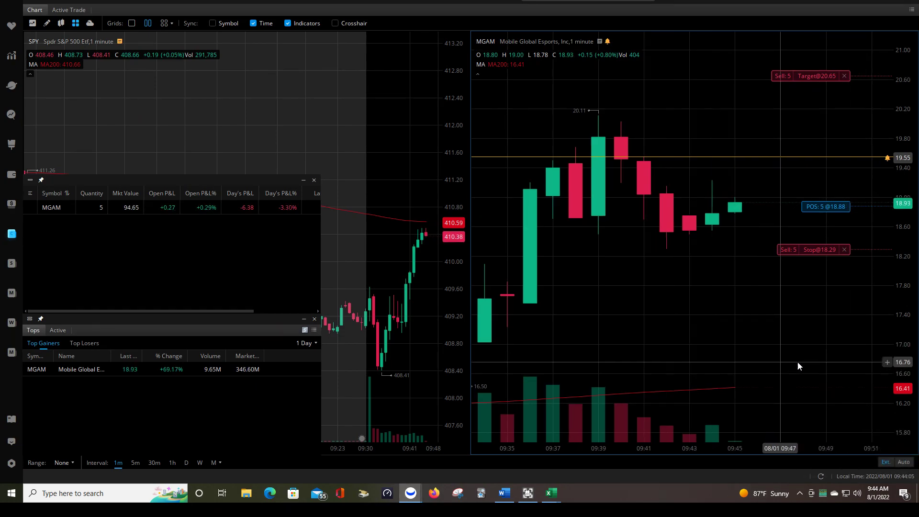
Watch the MGAM chart until the 20.65 target fills, closing the 5-share position.
drag(791, 365, 806, 384)
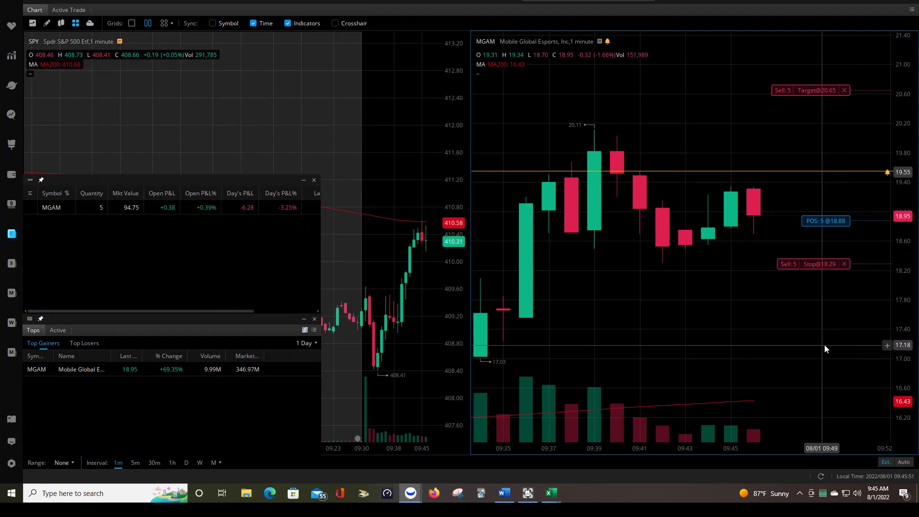
drag(830, 352, 827, 332)
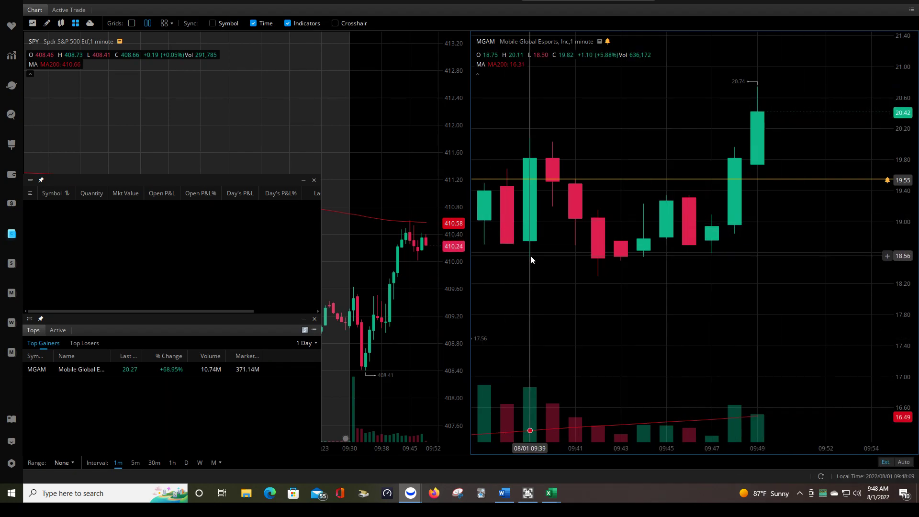
scroll(593, 316, up, 1)
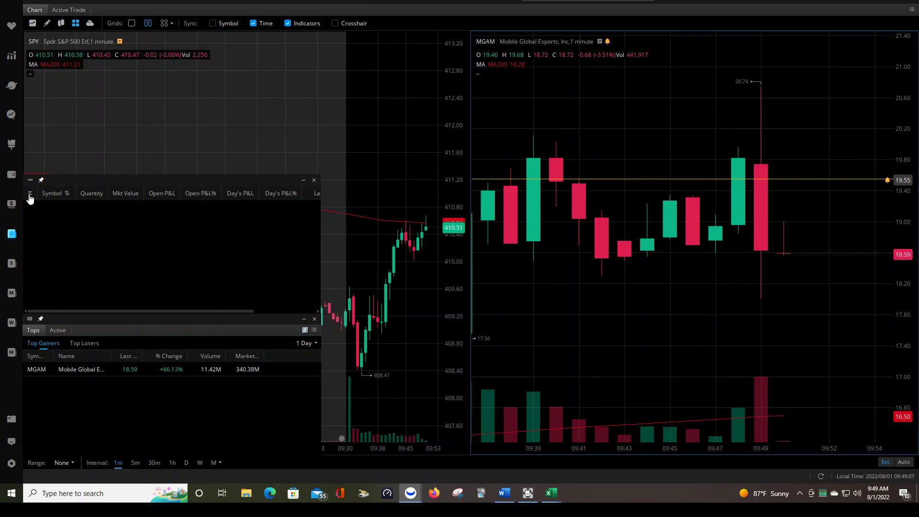
Open the account P&L page, close the Positions and Tops panels, and view MGAM's +$2.20 breakdown.
click(12, 174)
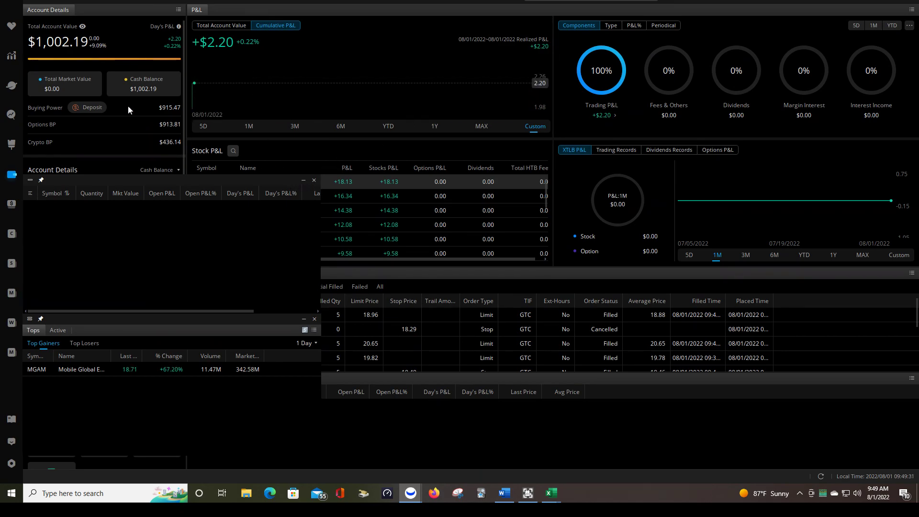
click(302, 181)
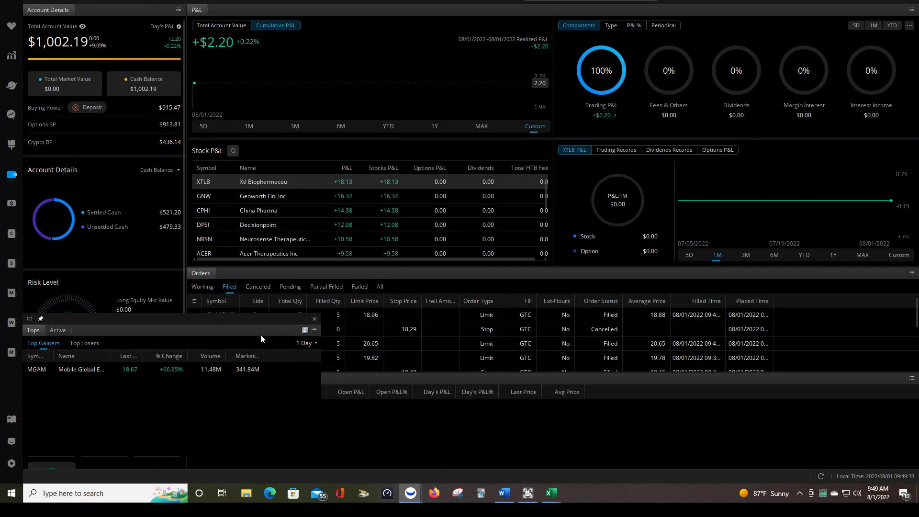
click(303, 319)
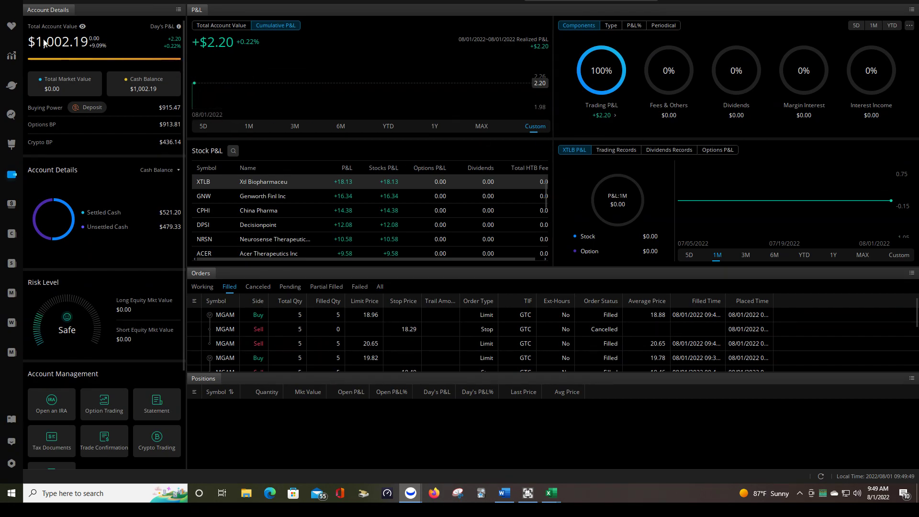
click(605, 117)
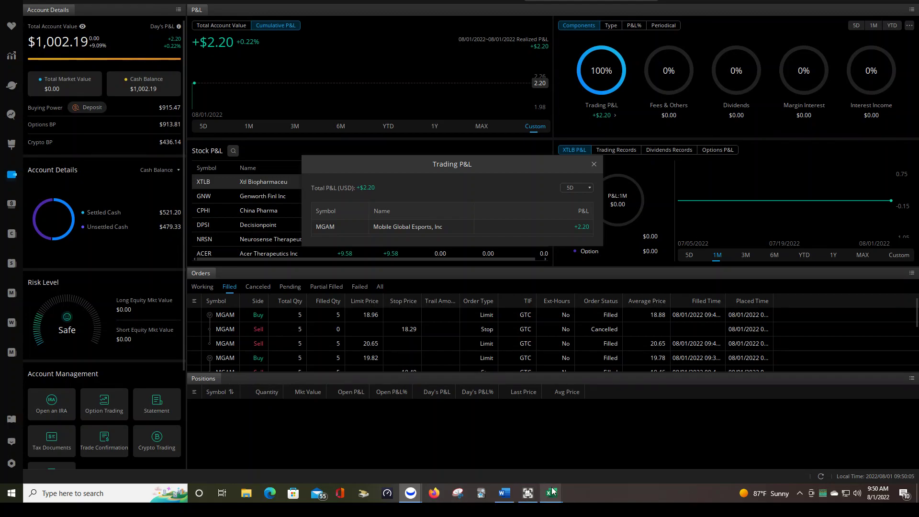
mouse_move(555, 498)
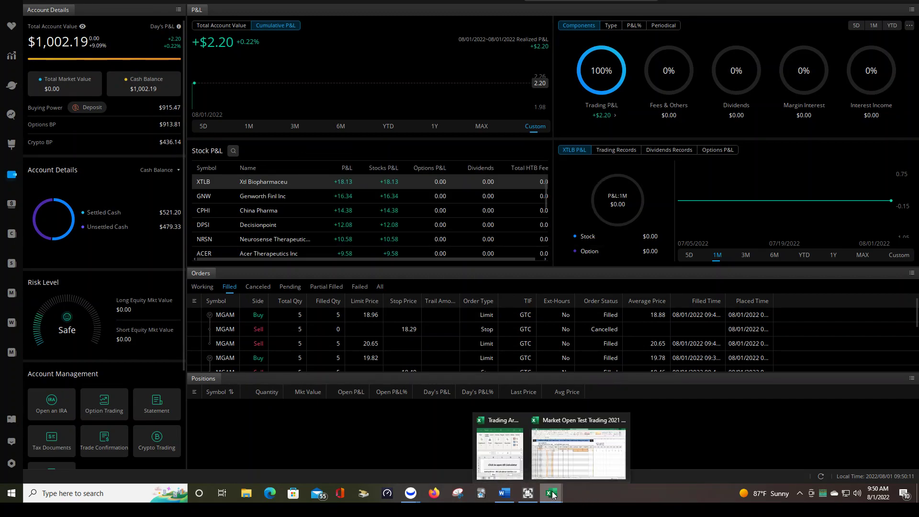
click(570, 420)
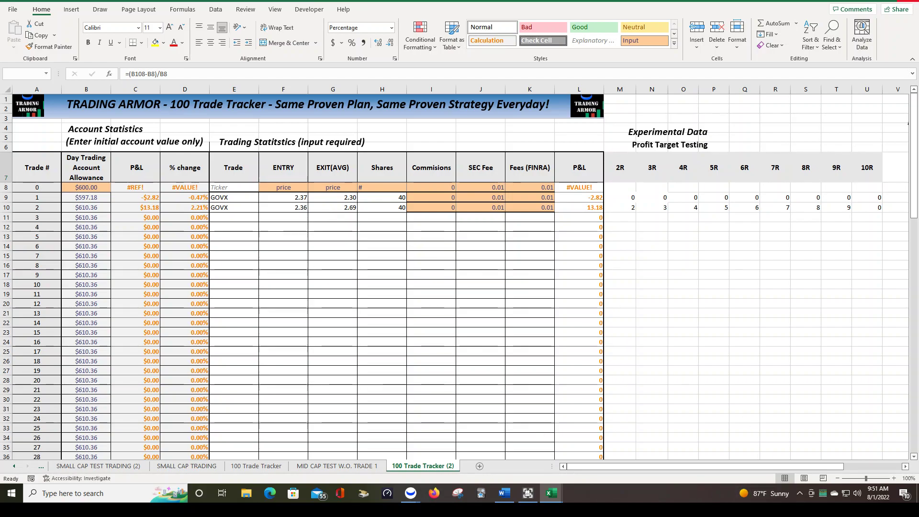
key(alt+Tab)
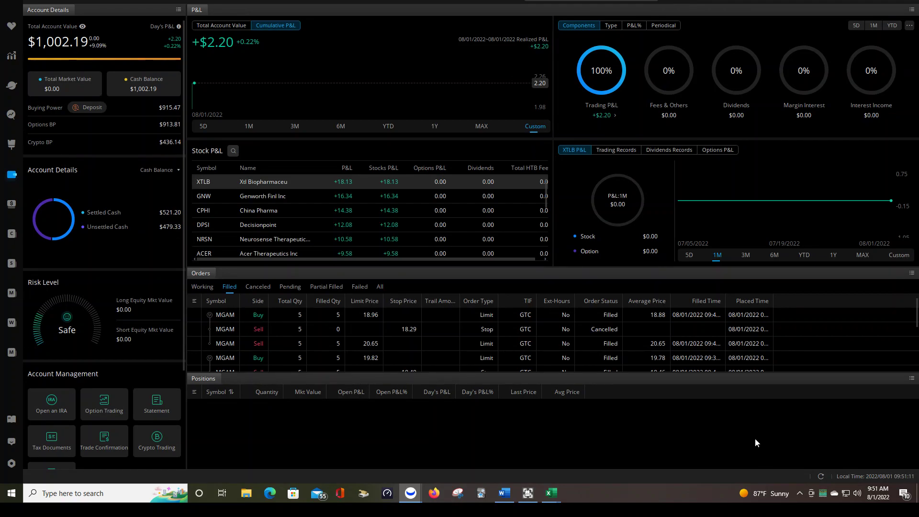
click(507, 495)
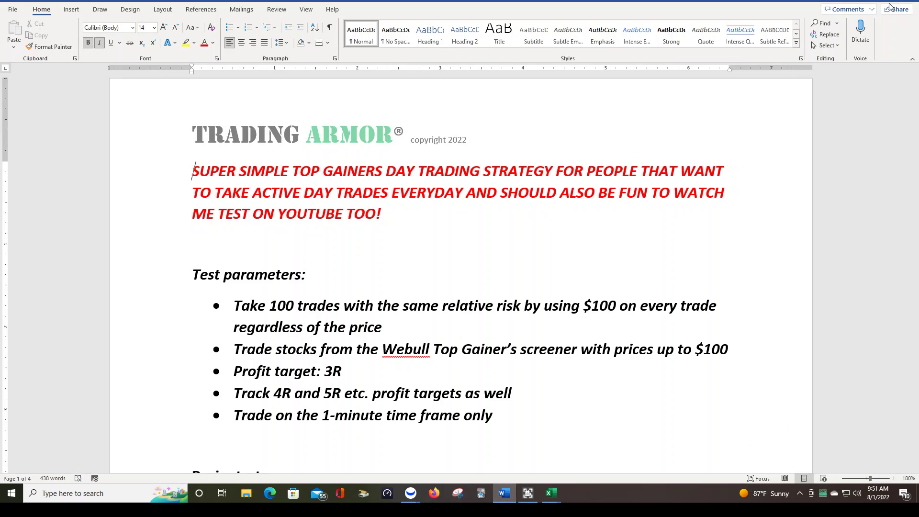
click(864, 1)
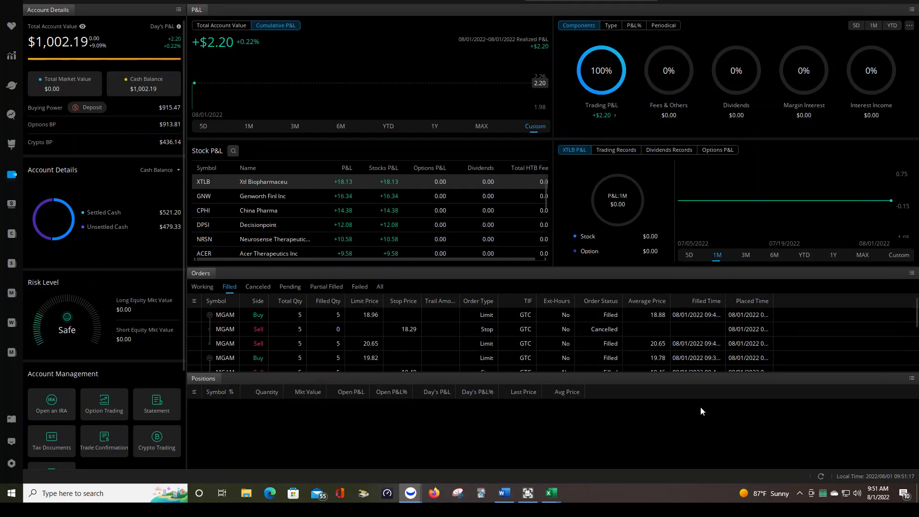